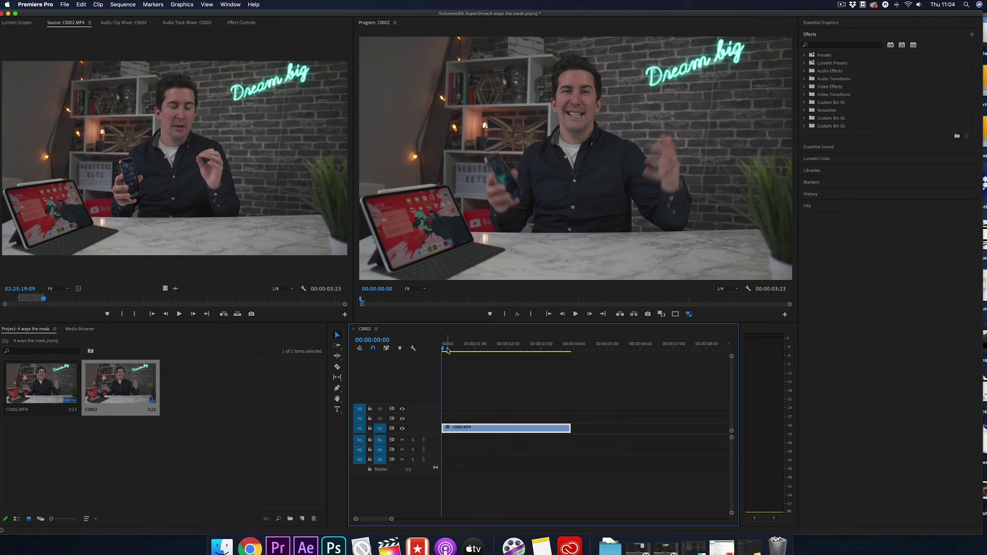
Display the effect controls of the C0002.MP4 clip and set the face mask's feather to 61
{"action": "mouse_move", "coordinate": [448, 350]}
{"action": "left_mouse_down"}
{"action": "mouse_move", "coordinate": [525, 353]}
{"action": "mouse_move", "coordinate": [451, 359]}
{"action": "left_mouse_up"}
{"action": "key", "text": "Home"}
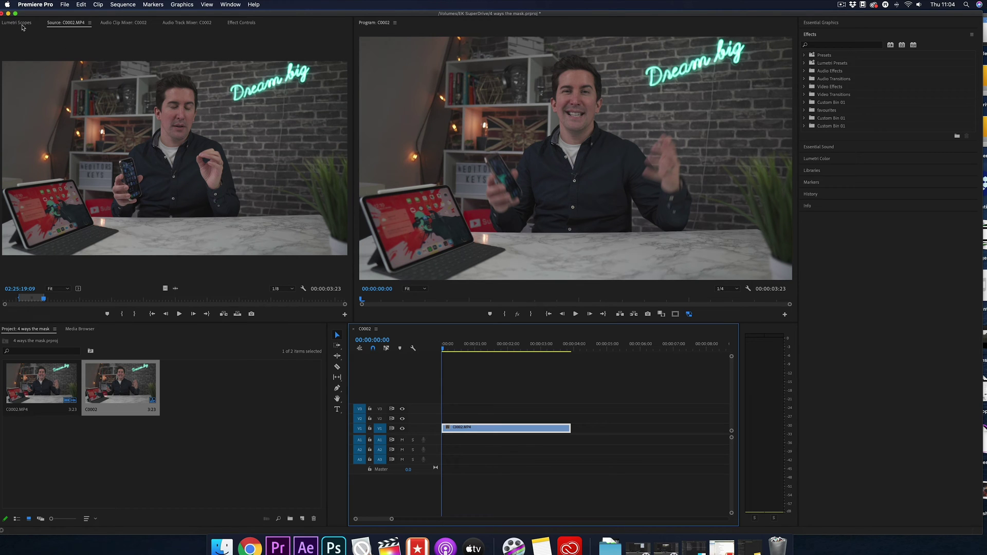
{"action": "left_click", "coordinate": [21, 23]}
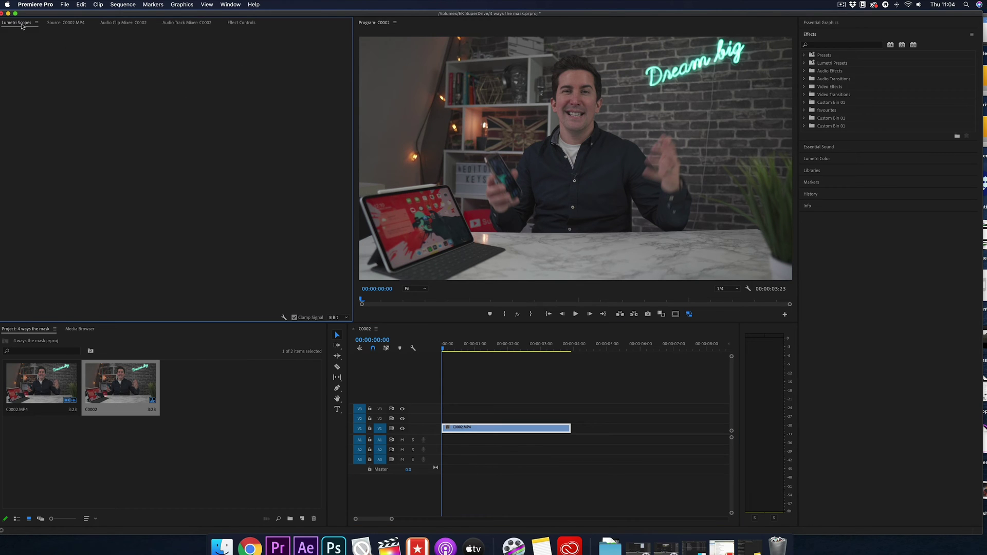
{"action": "left_click", "coordinate": [237, 23]}
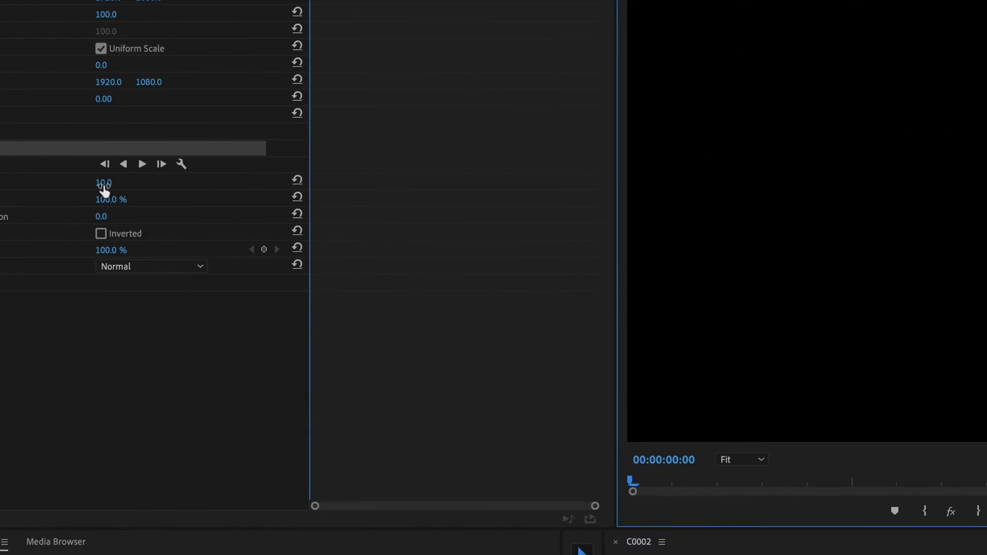
{"action": "left_click_drag", "start_coordinate": [104, 186], "coordinate": [147, 186]}
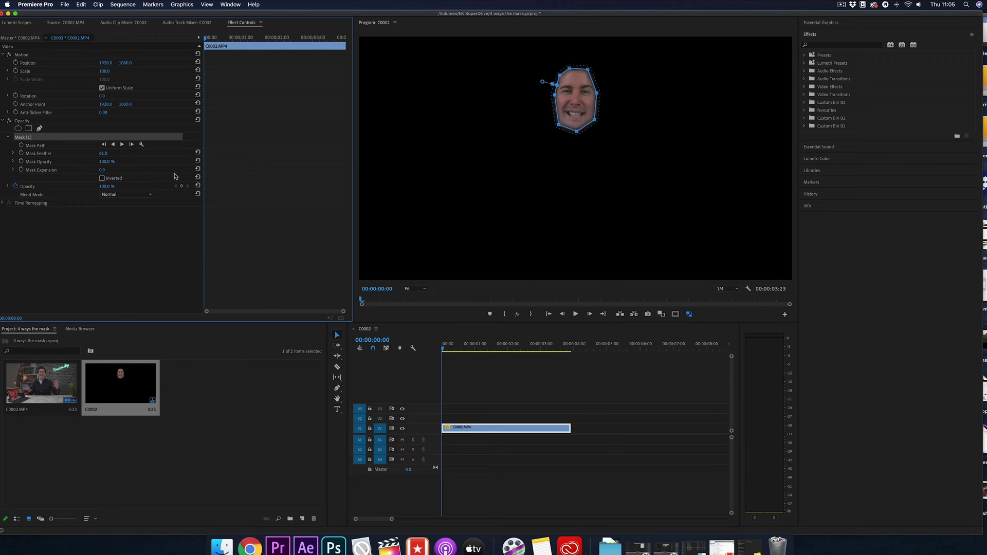
Track the face mask forward from the first frame to the end of the clip
{"action": "left_click", "coordinate": [441, 351]}
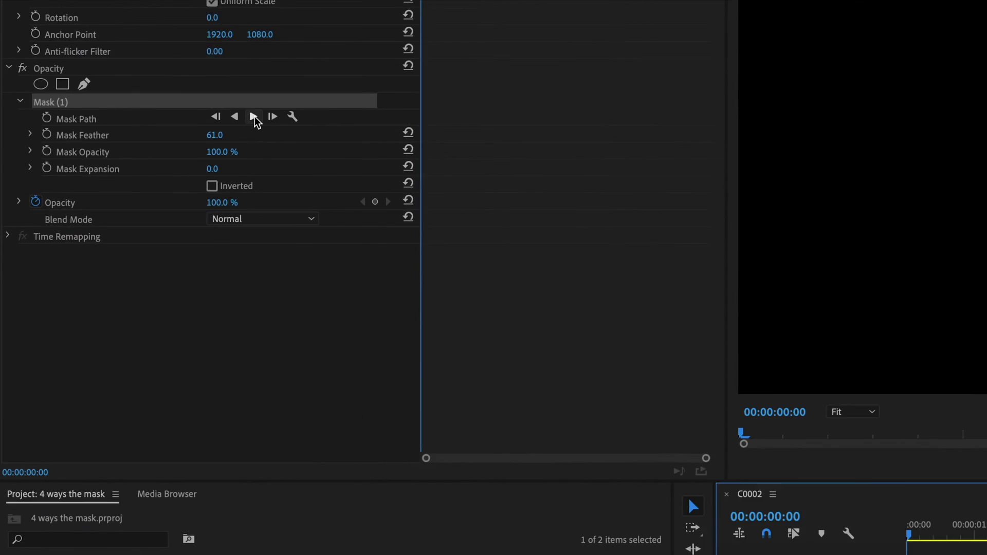
{"action": "left_click", "coordinate": [122, 144]}
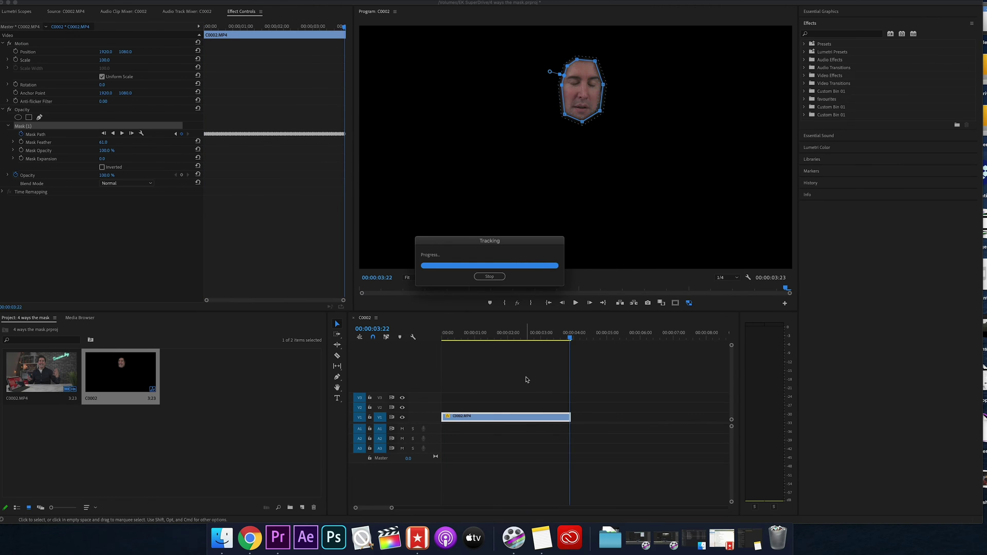
{"action": "mouse_move", "coordinate": [596, 452]}
{"action": "left_mouse_down"}
{"action": "mouse_move", "coordinate": [453, 471]}
{"action": "mouse_move", "coordinate": [612, 462]}
{"action": "left_mouse_up"}
{"action": "left_click_drag", "start_coordinate": [529, 345], "coordinate": [372, 379]}
Duplicate the masked clip onto track V2 and delete the mask from the clip on V1
{"action": "left_click_drag", "start_coordinate": [480, 417], "coordinate": [481, 407], "text": "alt"}
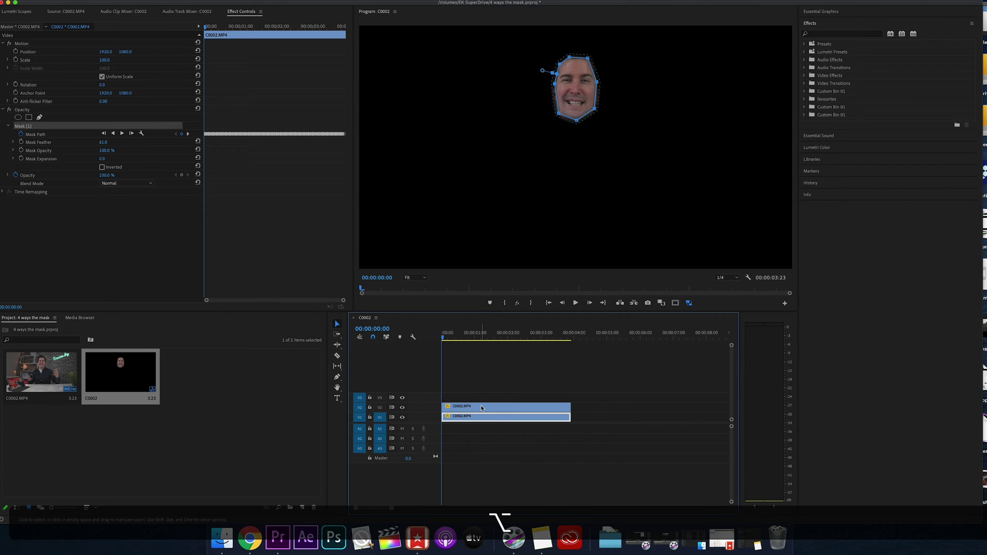
{"action": "left_click", "coordinate": [482, 407]}
{"action": "left_click", "coordinate": [477, 420]}
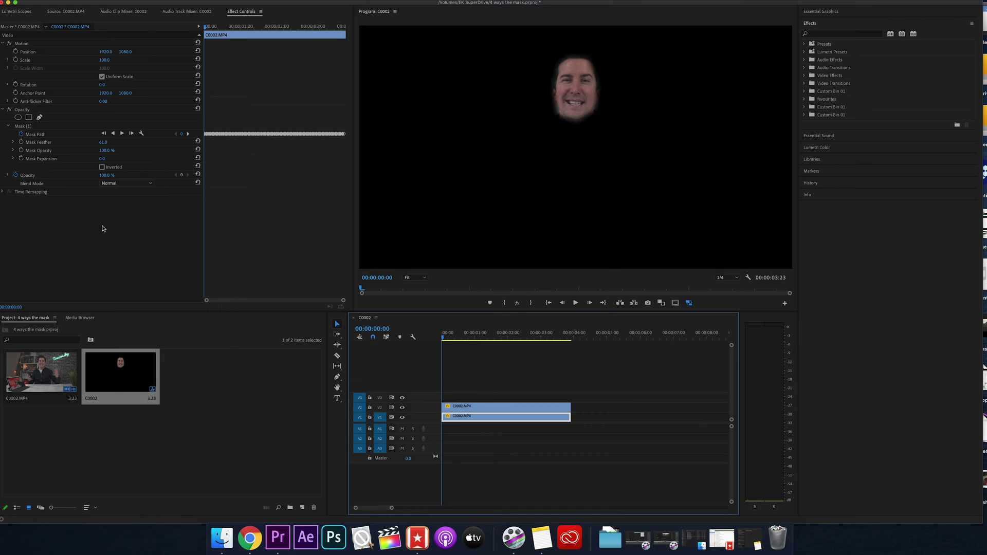
{"action": "left_click", "coordinate": [28, 127]}
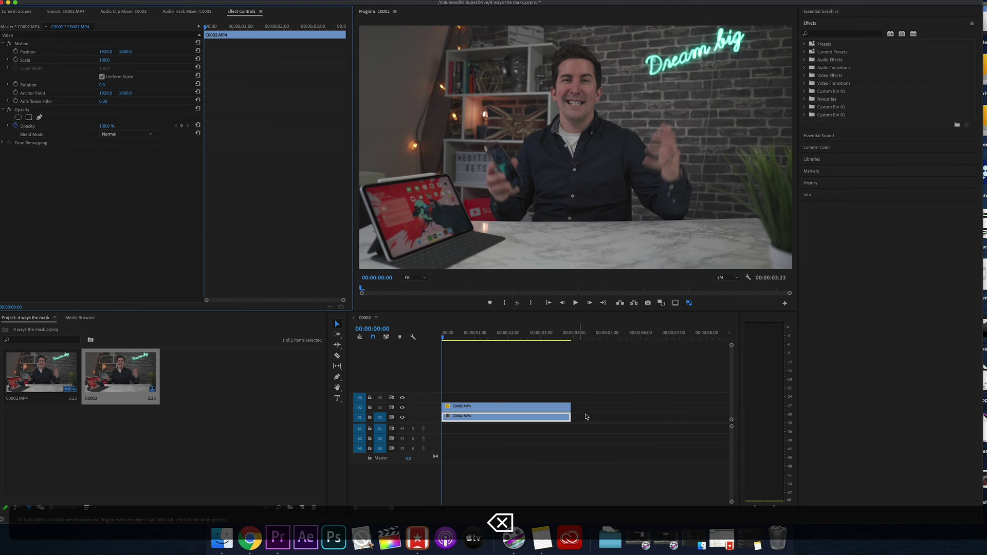
Brighten the masked face clip on V2 by raising its Lumetri Color exposure to about 0.4
{"action": "left_click", "coordinate": [486, 370]}
{"action": "left_click", "coordinate": [483, 337]}
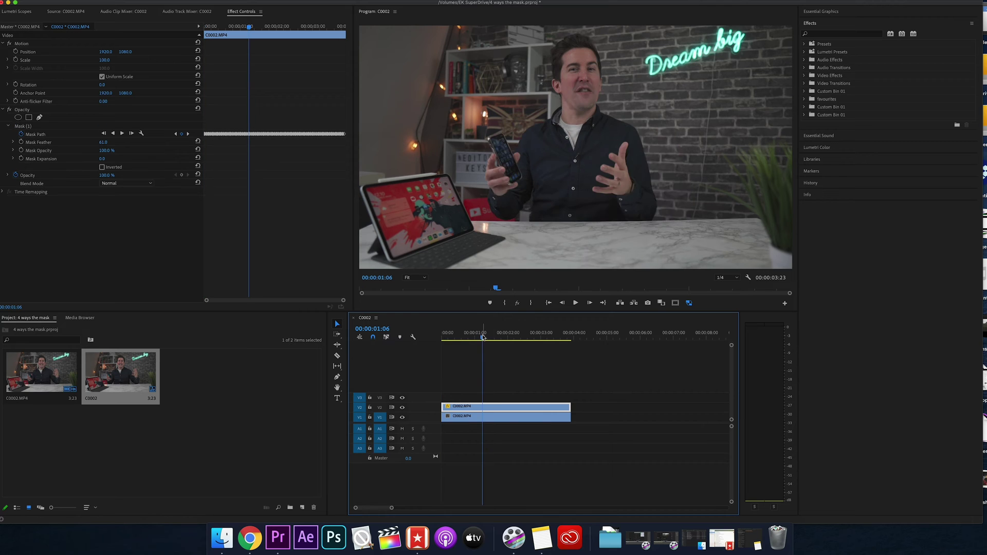
{"action": "left_click_drag", "start_coordinate": [481, 337], "coordinate": [467, 338]}
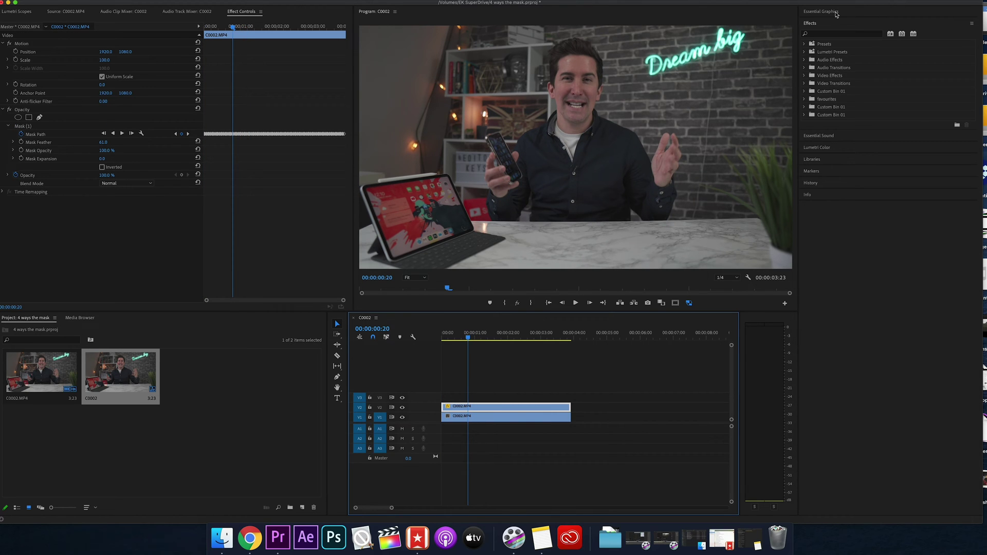
{"action": "left_click", "coordinate": [837, 12]}
{"action": "left_click", "coordinate": [821, 47]}
{"action": "left_click_drag", "start_coordinate": [900, 172], "coordinate": [905, 172]}
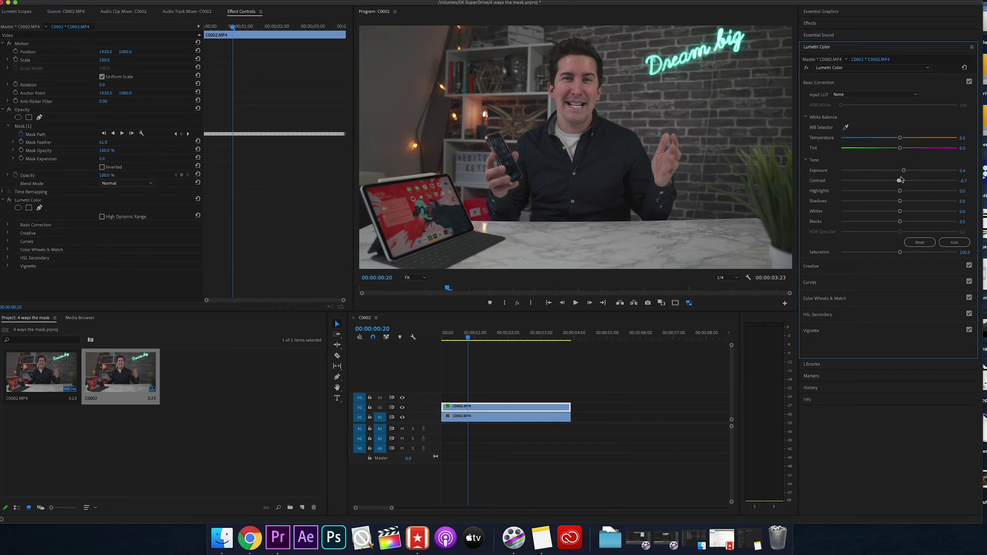
{"action": "mouse_move", "coordinate": [903, 170]}
{"action": "left_mouse_down"}
{"action": "mouse_move", "coordinate": [916, 171]}
{"action": "mouse_move", "coordinate": [903, 171]}
{"action": "left_mouse_up"}
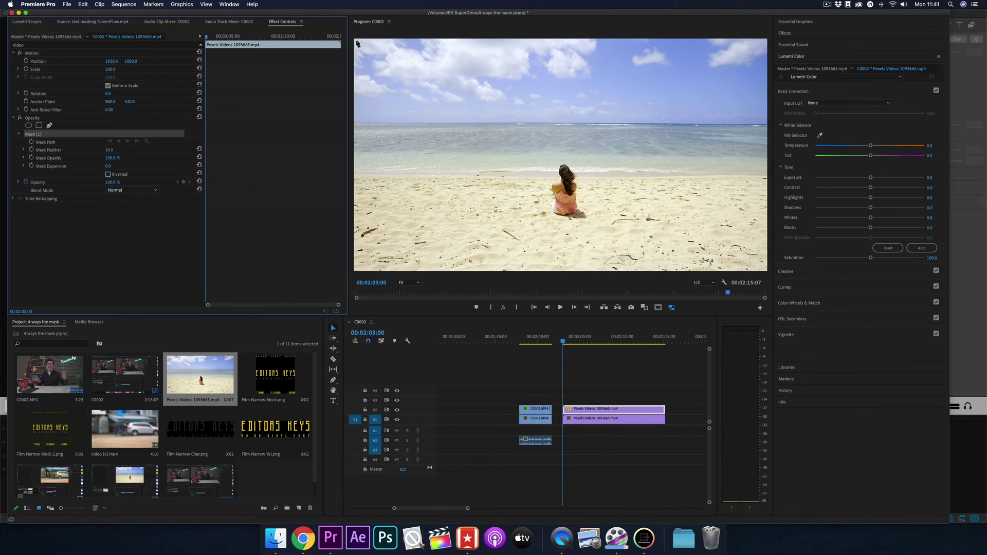
Draw a closed four-point opacity mask around the sky above the horizon on the upper beach clip
{"action": "left_click", "coordinate": [356, 40]}
{"action": "left_click", "coordinate": [356, 117]}
{"action": "left_click", "coordinate": [764, 120]}
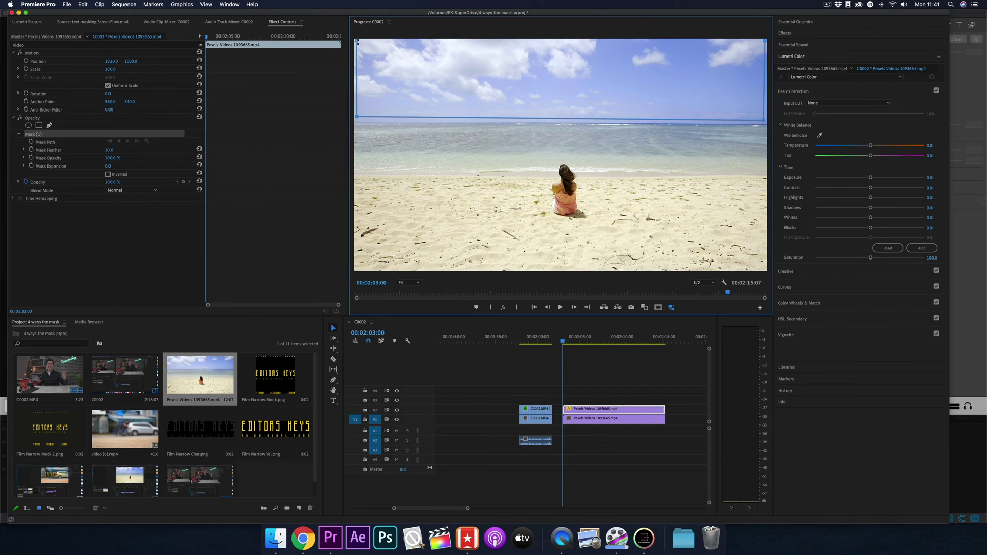
{"action": "left_click", "coordinate": [356, 40]}
Increase the sky mask's feather and shift the clip's Lumetri Color temperature slightly toward blue
{"action": "left_click_drag", "start_coordinate": [109, 149], "coordinate": [187, 150]}
{"action": "left_click_drag", "start_coordinate": [871, 145], "coordinate": [859, 146]}
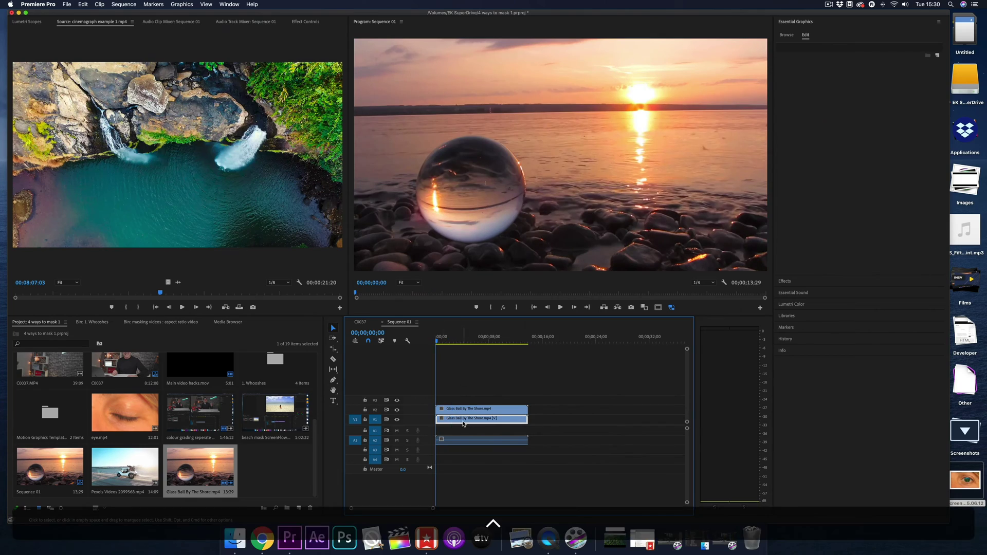
{"action": "left_click", "coordinate": [463, 423], "text": "ctrl"}
{"action": "left_click", "coordinate": [478, 408]}
{"action": "left_click", "coordinate": [452, 410]}
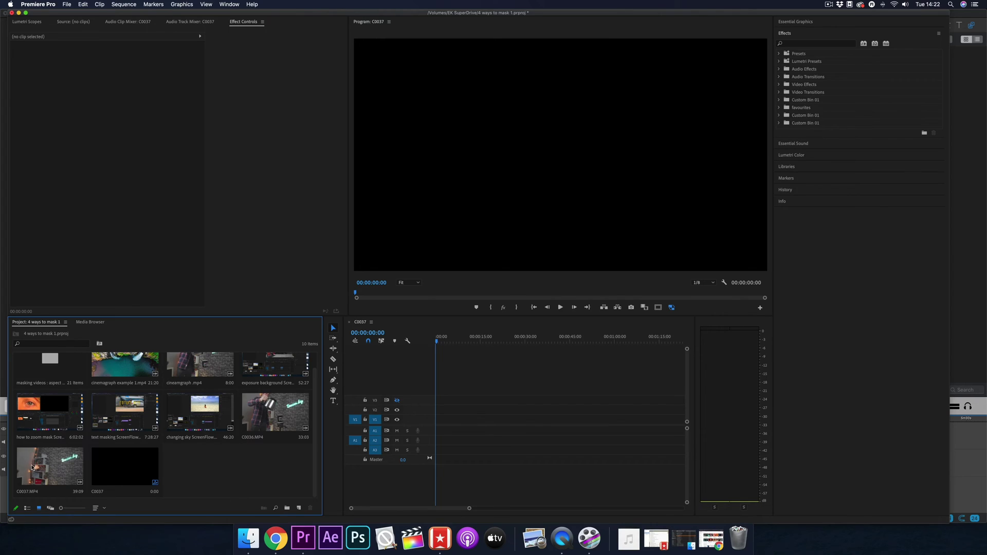
Place C0037.MP4 on V1 at the start of the timeline and delete its audio
{"action": "left_click_drag", "start_coordinate": [49, 466], "coordinate": [433, 438]}
{"action": "left_click_drag", "start_coordinate": [436, 340], "coordinate": [533, 346]}
{"action": "key", "text": "Home"}
{"action": "left_click", "coordinate": [479, 441]}
{"action": "left_click", "coordinate": [487, 435], "text": "alt"}
{"action": "key", "text": "BackSpace"}
Place C0036.MP4 on V2 above the C0037.MP4 clip and delete its audio
{"action": "left_click_drag", "start_coordinate": [253, 443], "coordinate": [429, 414]}
{"action": "left_click", "coordinate": [483, 450], "text": "alt"}
{"action": "key", "text": "BackSpace"}
Trim the beginnings of the V1 and V2 clips to the playhead and move both to the sequence start
{"action": "left_click_drag", "start_coordinate": [436, 349], "coordinate": [475, 345]}
{"action": "left_click_drag", "start_coordinate": [437, 409], "coordinate": [475, 410]}
{"action": "left_click_drag", "start_coordinate": [436, 419], "coordinate": [474, 419]}
{"action": "left_click_drag", "start_coordinate": [514, 391], "coordinate": [487, 424]}
{"action": "left_click_drag", "start_coordinate": [488, 419], "coordinate": [451, 420]}
{"action": "key", "text": "Home"}
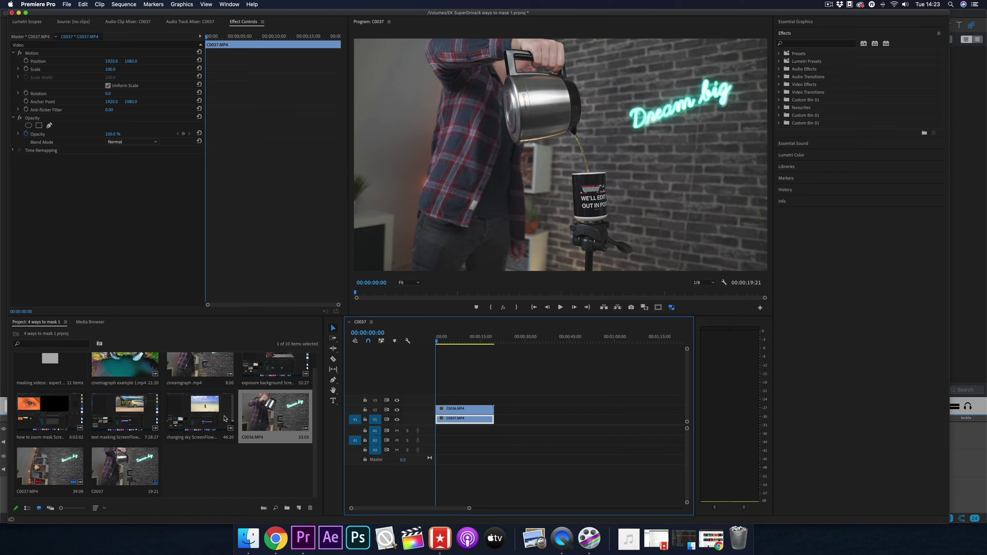
Duplicate the C0036.MP4 clip onto track V3 and hide that track
{"action": "left_click", "coordinate": [459, 411]}
{"action": "left_click_drag", "start_coordinate": [459, 412], "coordinate": [459, 402]}
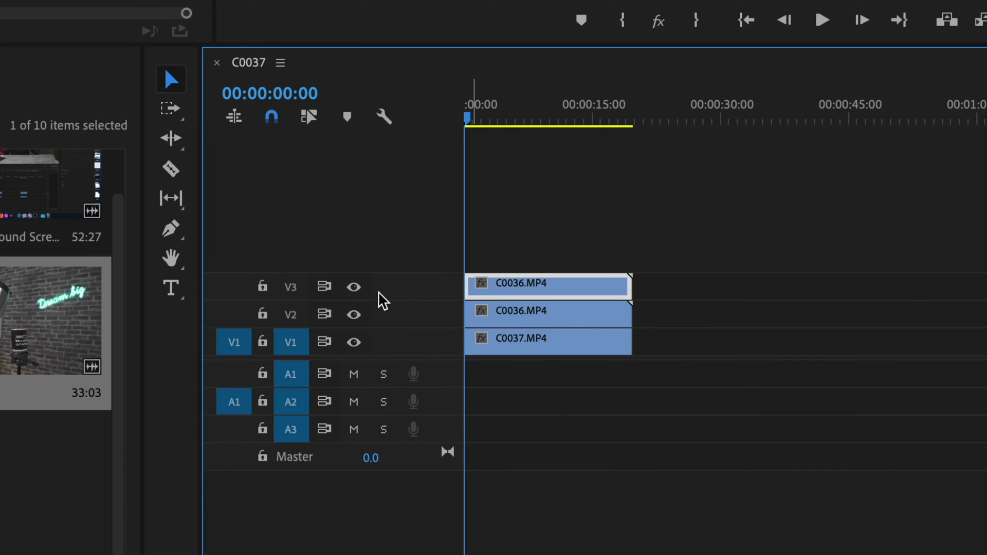
{"action": "left_click", "coordinate": [353, 287]}
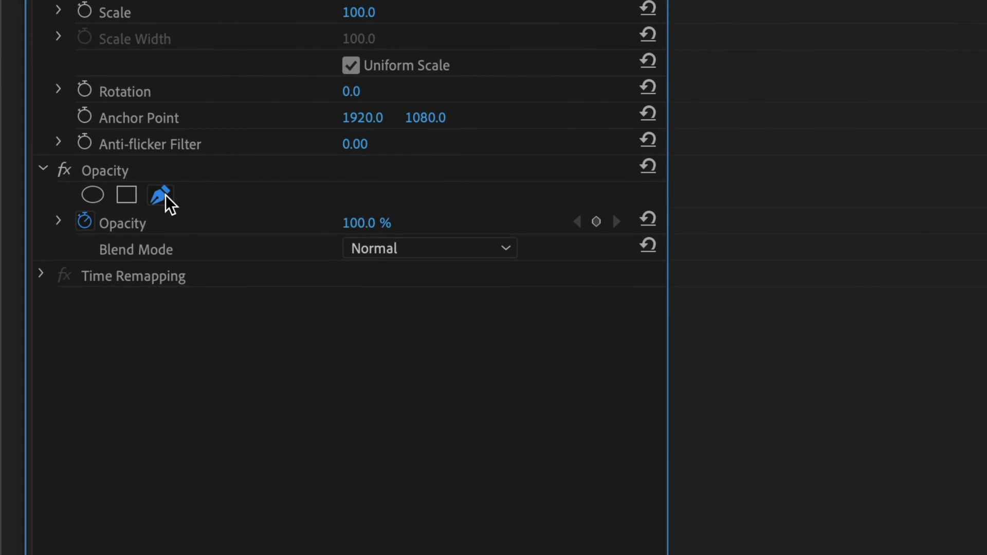
Draw an opacity mask with the Pen tool around the tripod beneath the mug on the V2 clip and invert it
{"action": "left_click", "coordinate": [165, 196]}
{"action": "left_click", "coordinate": [410, 283]}
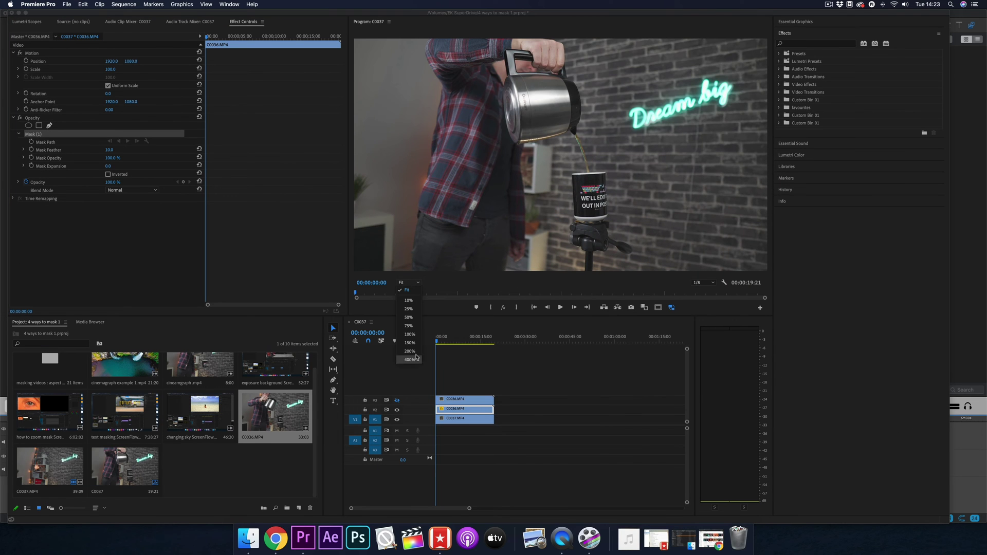
{"action": "left_click", "coordinate": [410, 335]}
{"action": "scroll", "coordinate": [588, 162], "scroll_direction": "down", "scroll_amount": 1}
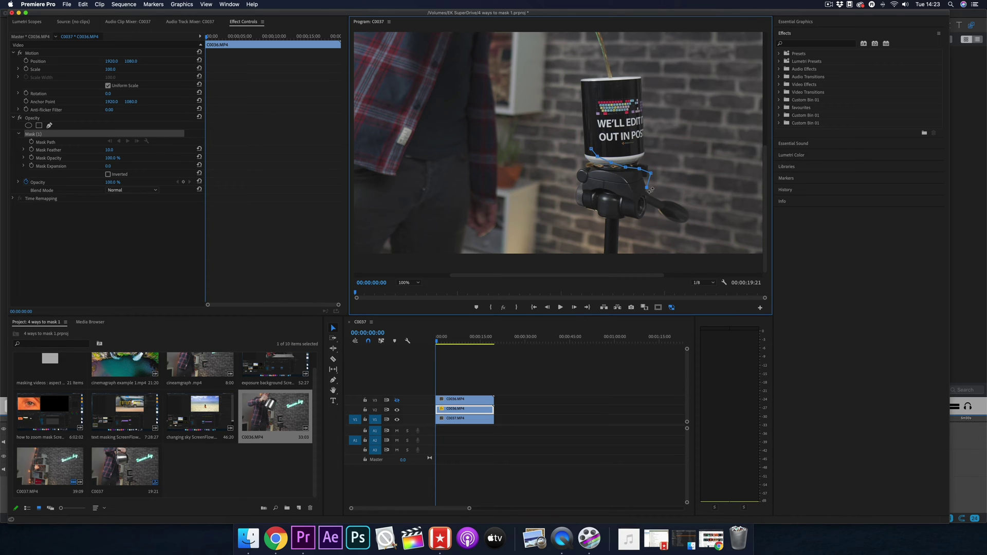
{"action": "left_click", "coordinate": [673, 197]}
{"action": "left_click", "coordinate": [690, 208]}
{"action": "left_click", "coordinate": [623, 257]}
{"action": "key", "text": "super+z"}
{"action": "left_click", "coordinate": [623, 228]}
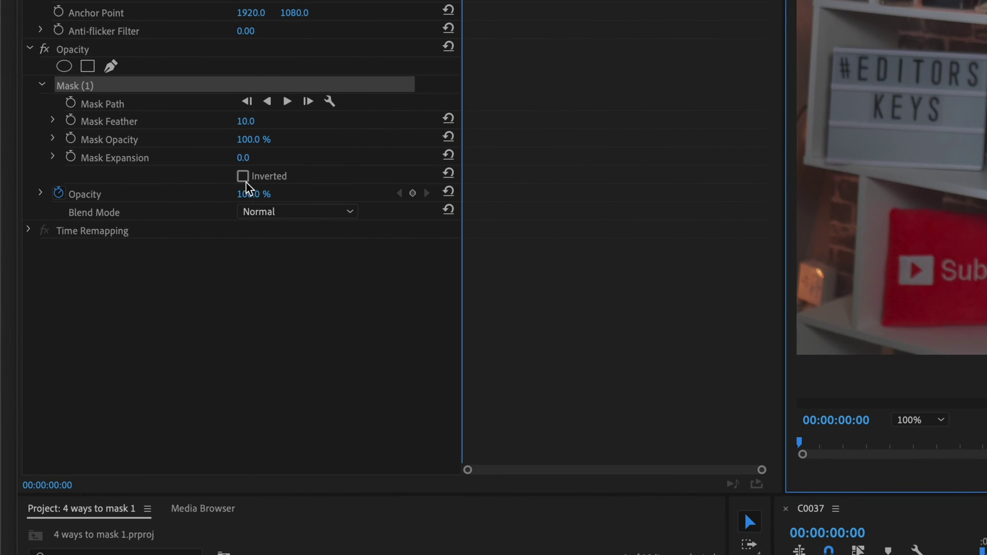
{"action": "left_click", "coordinate": [243, 177]}
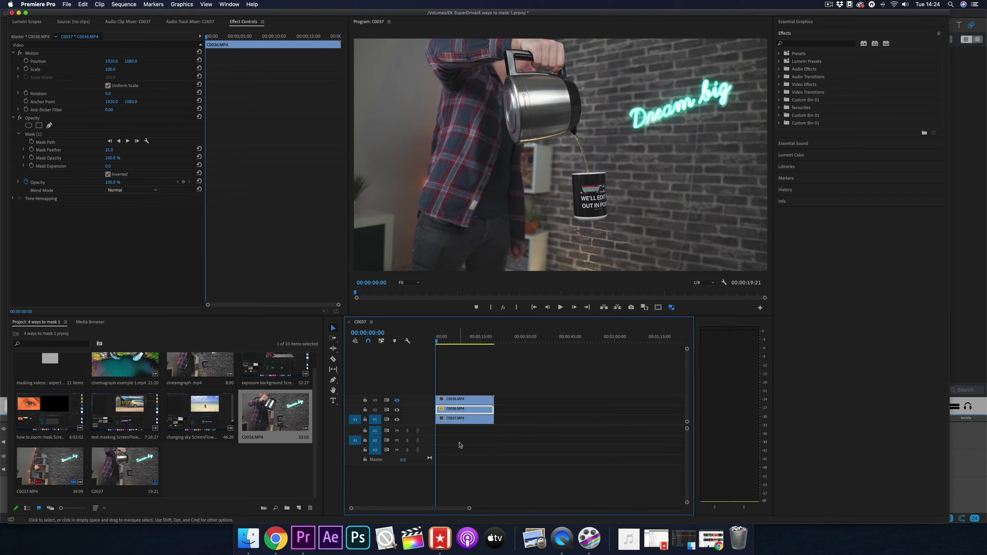
Make track V3 visible again
{"action": "left_click", "coordinate": [465, 419]}
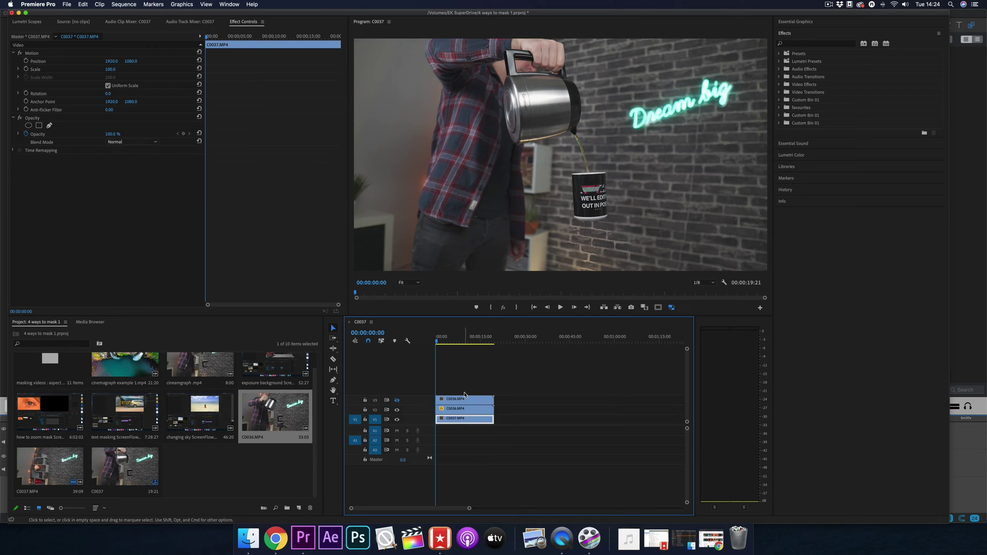
{"action": "left_click", "coordinate": [465, 393]}
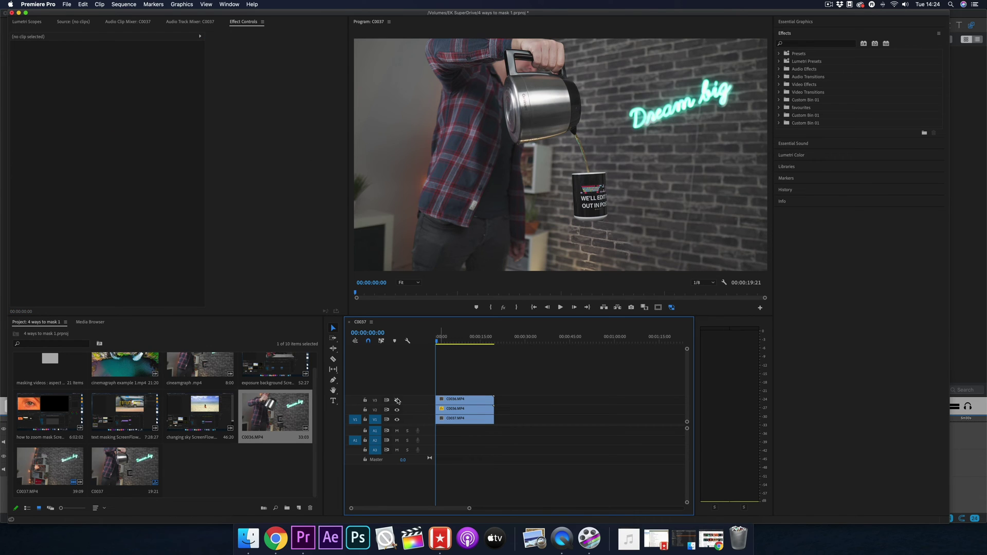
{"action": "left_click", "coordinate": [397, 400]}
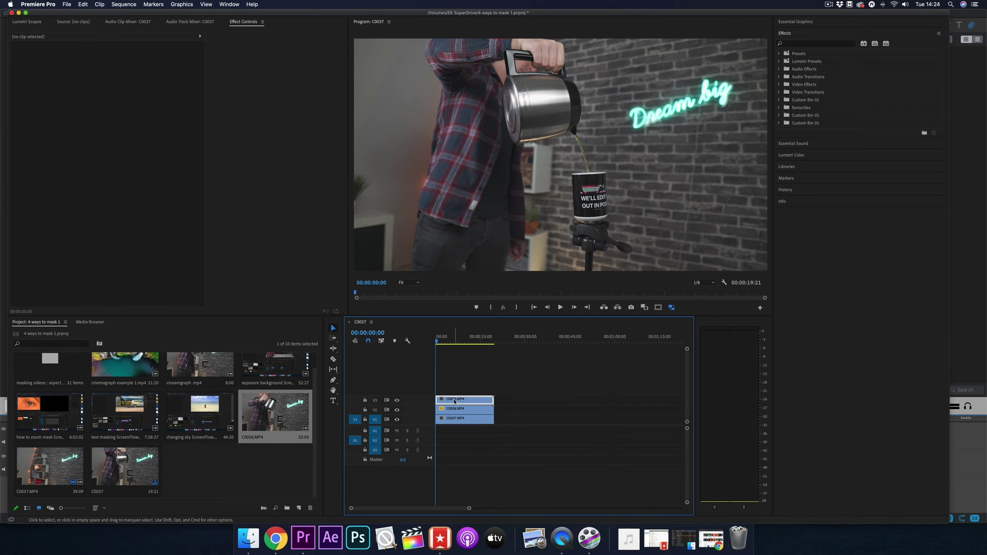
Add a frame hold at the first frame of the masked C0036.MP4 clip on V2
{"action": "left_click", "coordinate": [455, 401]}
{"action": "left_click", "coordinate": [452, 410]}
{"action": "right_click", "coordinate": [461, 412]}
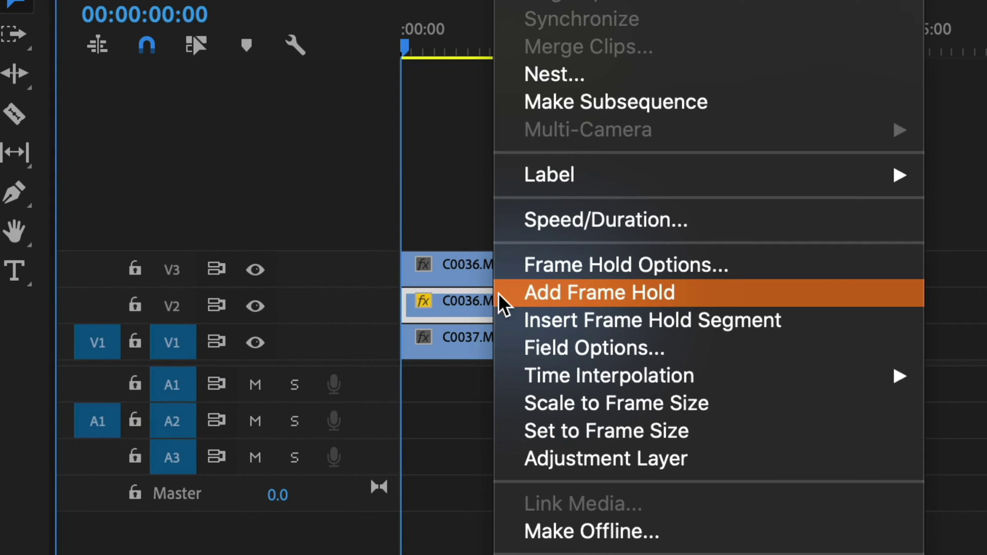
{"action": "left_click", "coordinate": [596, 292]}
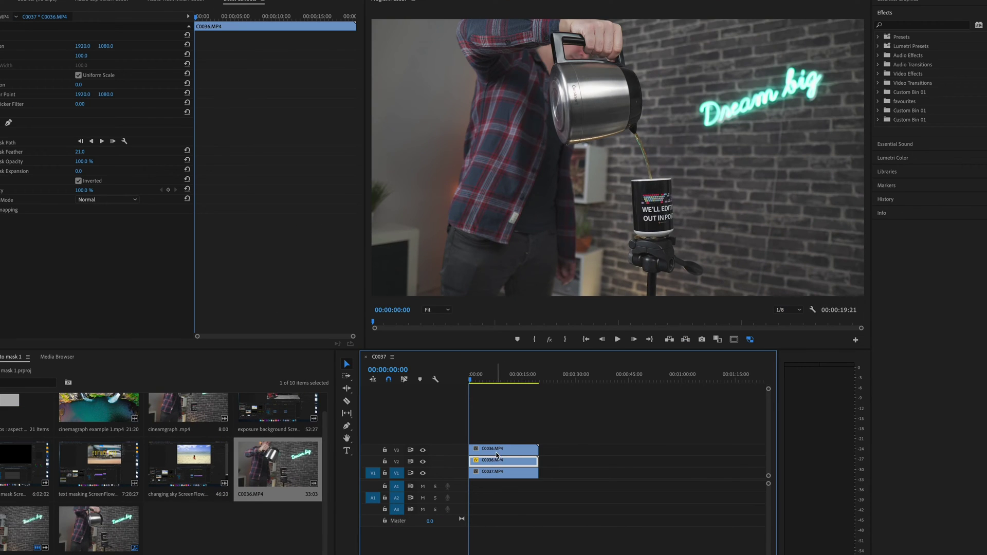
Add a Pen tool opacity mask to the C0036.MP4 clip on V3, with the program preview at 100%
{"action": "left_click", "coordinate": [496, 453]}
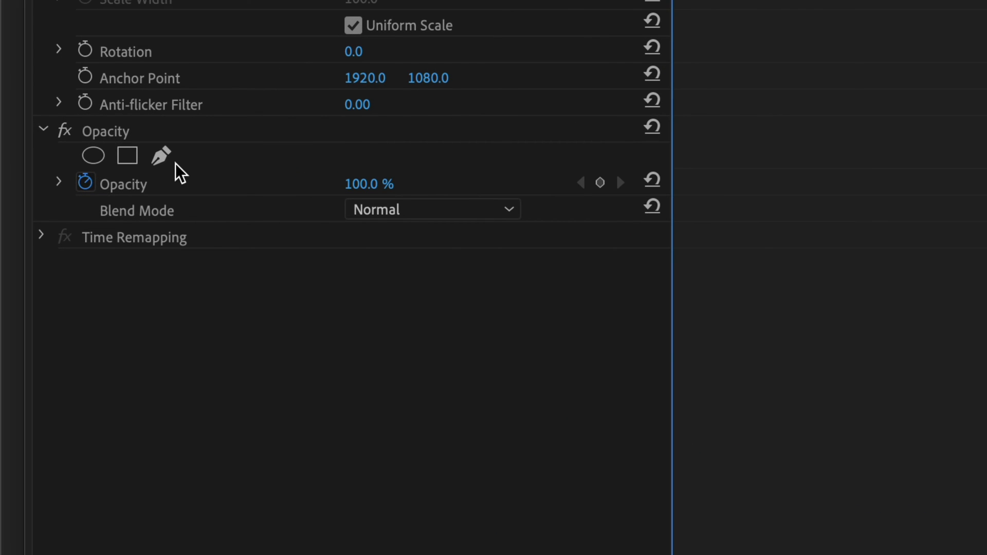
{"action": "left_click", "coordinate": [8, 122]}
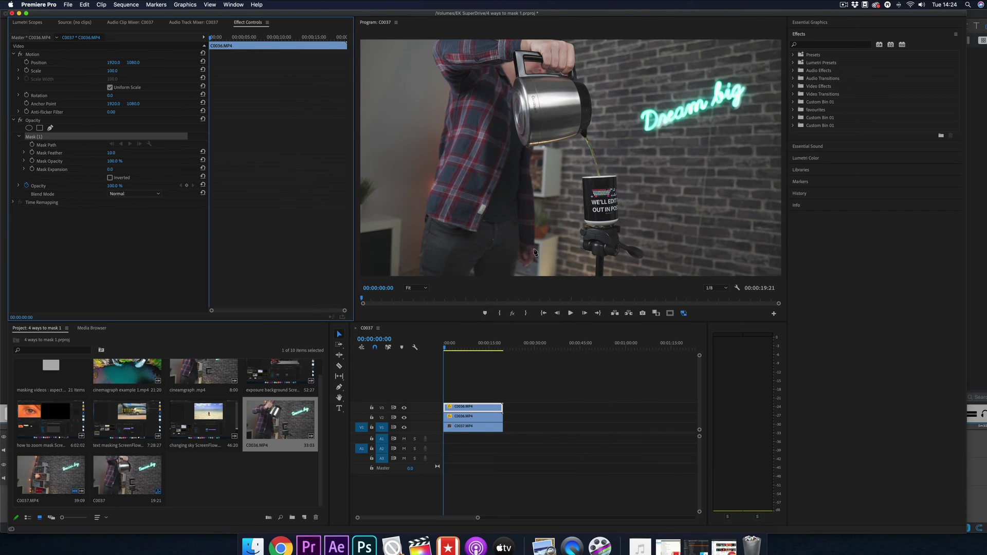
{"action": "left_click", "coordinate": [421, 288]}
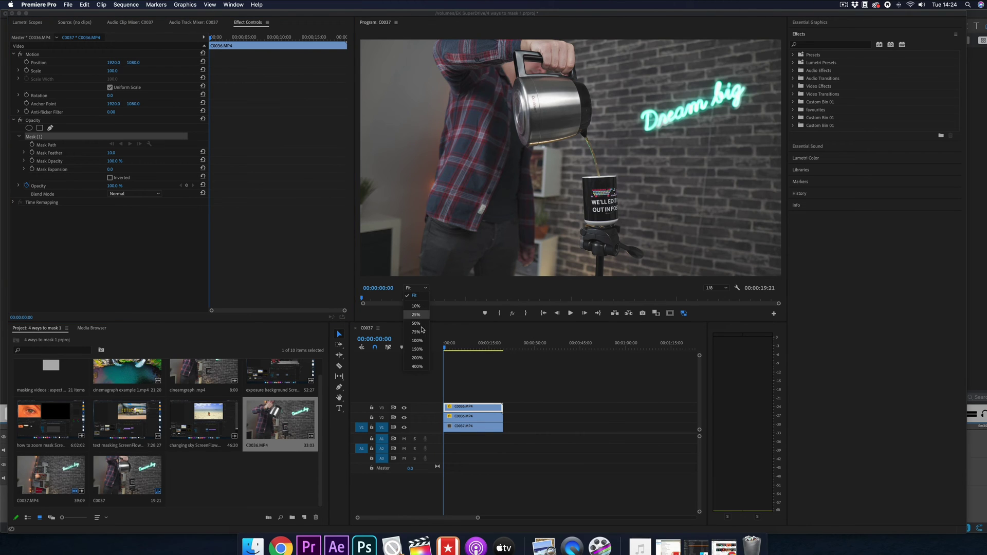
{"action": "left_click", "coordinate": [421, 342]}
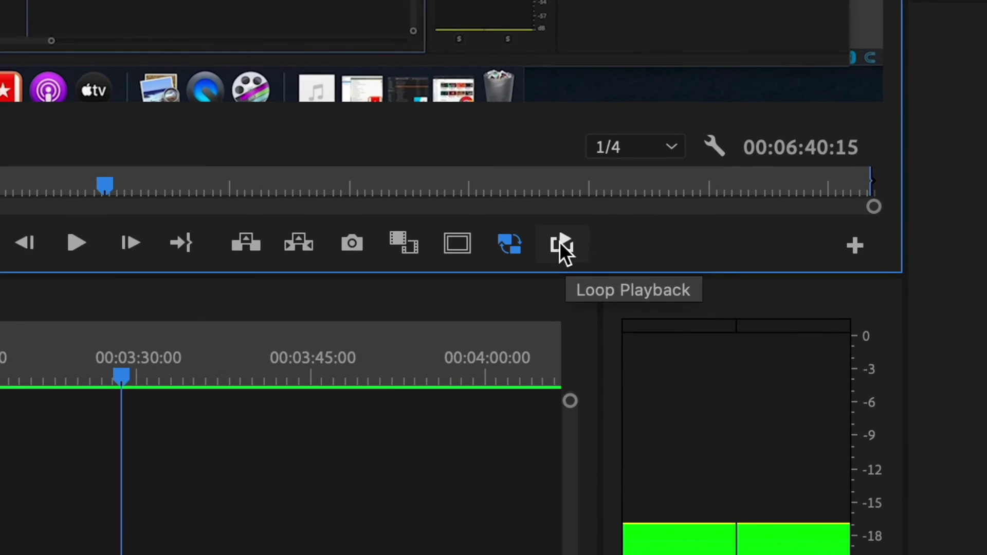
Enable loop playback and split the stacked clips at 00:00:06:12
{"action": "left_click", "coordinate": [693, 307]}
{"action": "key", "text": "super+k"}
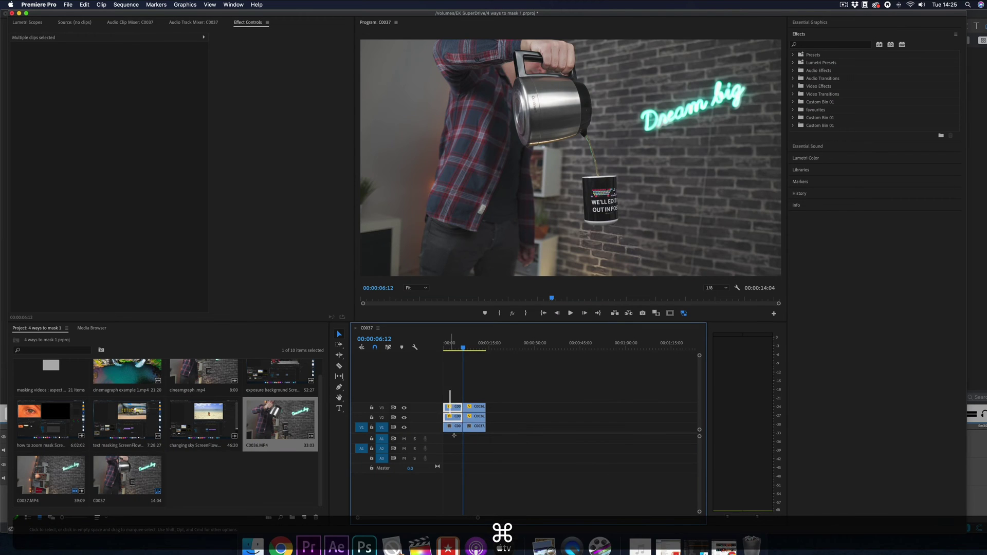
Move the first half of the split clips behind the second half and play the sequence from the start
{"action": "left_click_drag", "start_coordinate": [474, 422], "coordinate": [504, 420]}
{"action": "left_click_drag", "start_coordinate": [505, 391], "coordinate": [472, 417]}
{"action": "left_click_drag", "start_coordinate": [462, 348], "coordinate": [444, 347]}
{"action": "left_click", "coordinate": [563, 387]}
{"action": "key", "text": "space"}
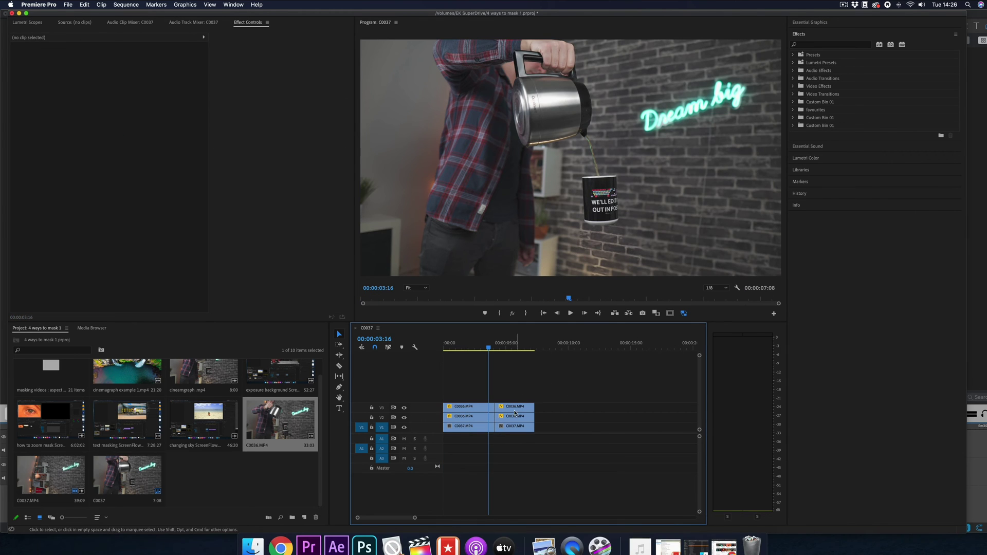
Search the effects for "morph" and apply the morph transition to the cut between the V2 clips
{"action": "left_click", "coordinate": [830, 45]}
{"action": "type", "text": "morth"}
{"action": "key", "text": "BackSpace"}
{"action": "key", "text": "BackSpace"}
{"action": "type", "text": "ph"}
{"action": "left_click_drag", "start_coordinate": [825, 109], "coordinate": [494, 416]}
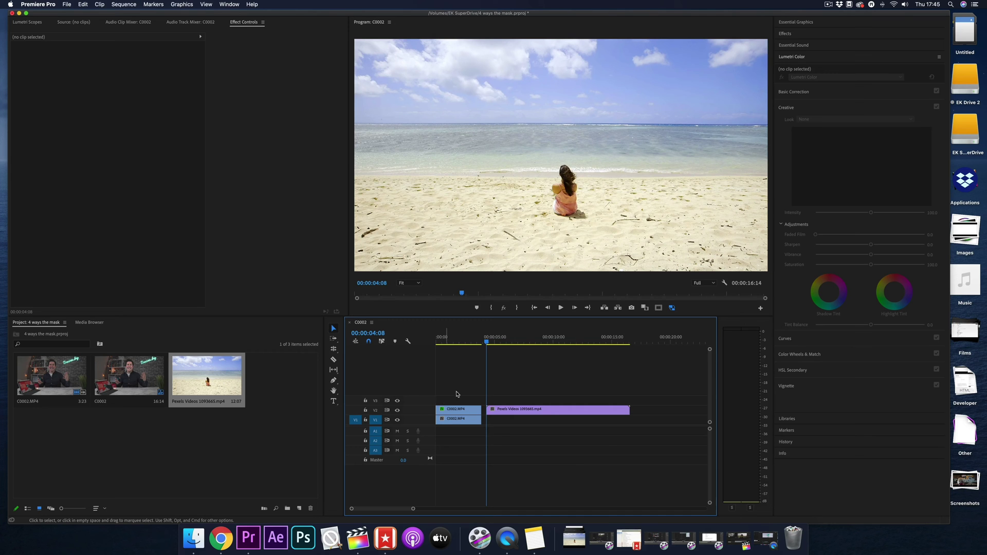
Duplicate the Pexels Videos 1093665.mp4 clip onto V3 and draw a Pen tool opacity mask around the empty beach beside the woman
{"action": "mouse_move", "coordinate": [492, 345]}
{"action": "left_mouse_down"}
{"action": "mouse_move", "coordinate": [596, 346]}
{"action": "mouse_move", "coordinate": [492, 353]}
{"action": "left_mouse_up"}
{"action": "left_click", "coordinate": [549, 415]}
{"action": "key", "text": "alt"}
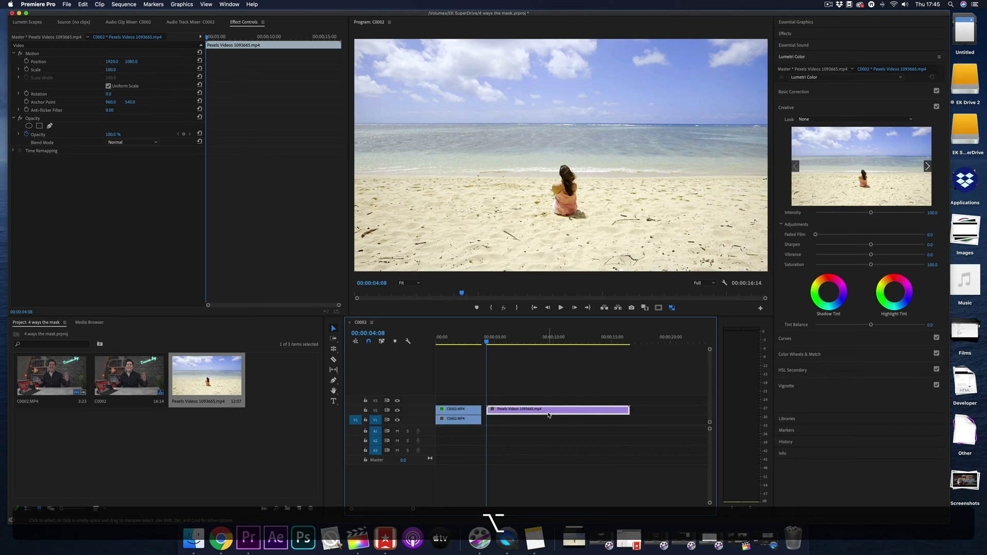
{"action": "mouse_move", "coordinate": [547, 414]}
{"action": "left_mouse_down"}
{"action": "mouse_move", "coordinate": [549, 403]}
{"action": "mouse_move", "coordinate": [536, 402]}
{"action": "left_mouse_up"}
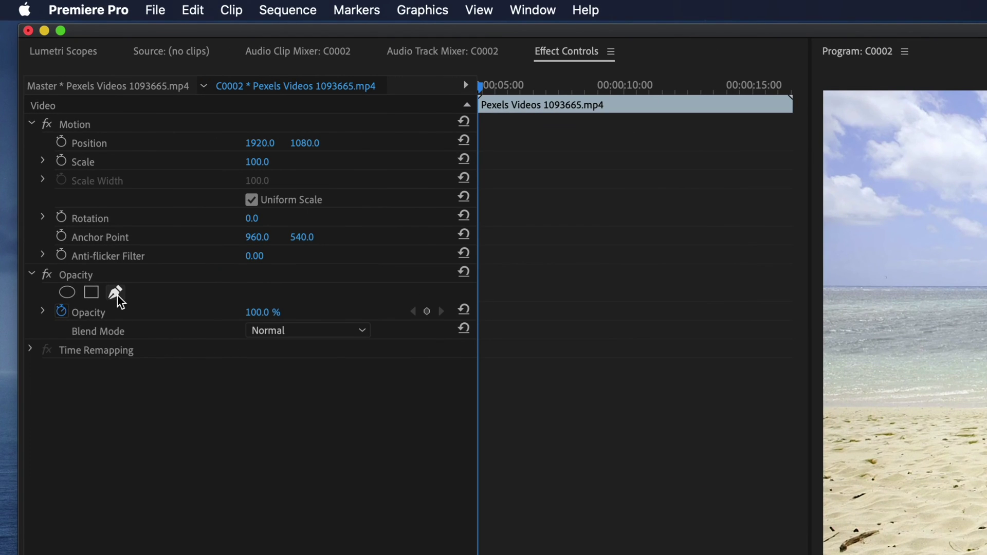
{"action": "left_click", "coordinate": [49, 126]}
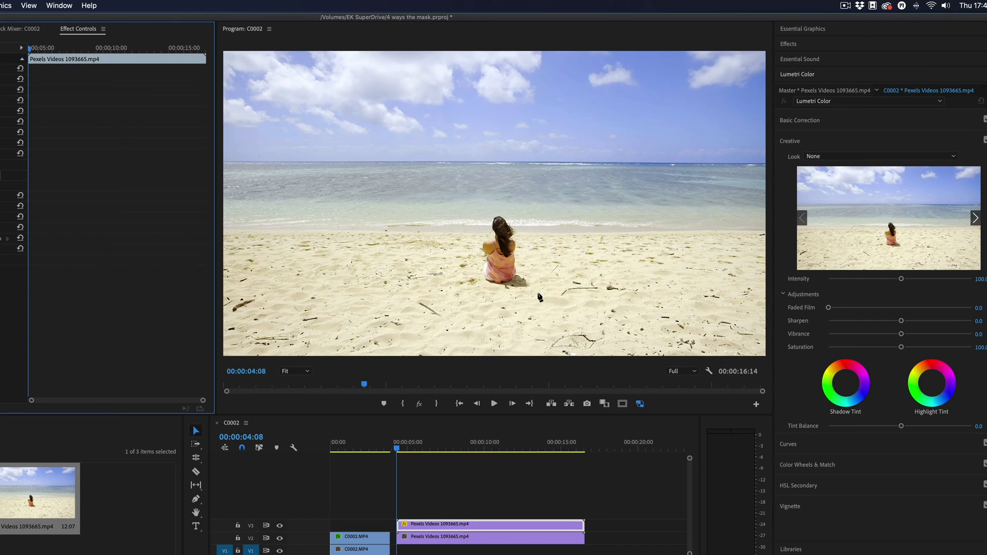
{"action": "left_click", "coordinate": [538, 295]}
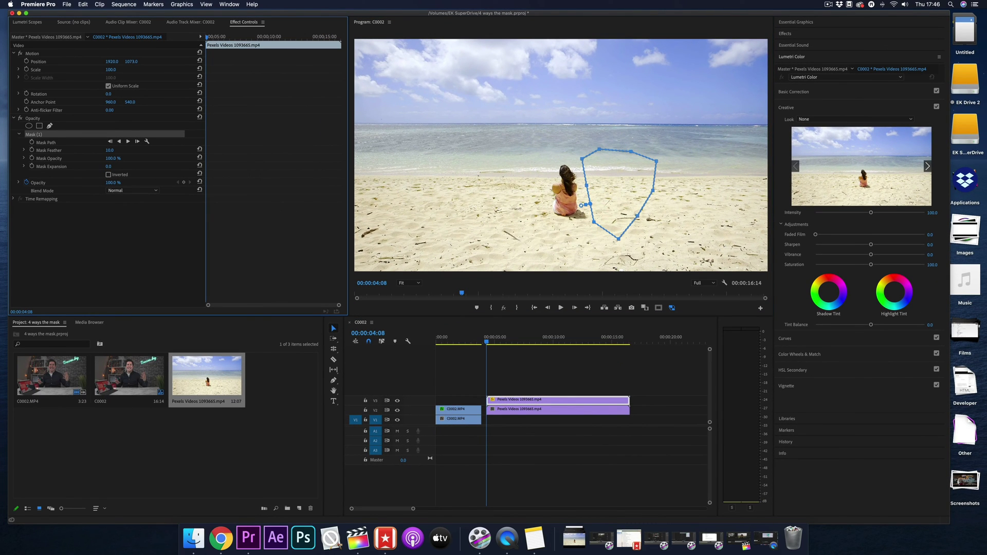
Set the masked beach copy's Position to 1446, 1080 so it covers the woman, and set its mask feather to 124
{"action": "key", "text": "super+z"}
{"action": "key", "text": "super+z"}
{"action": "key", "text": "super+z"}
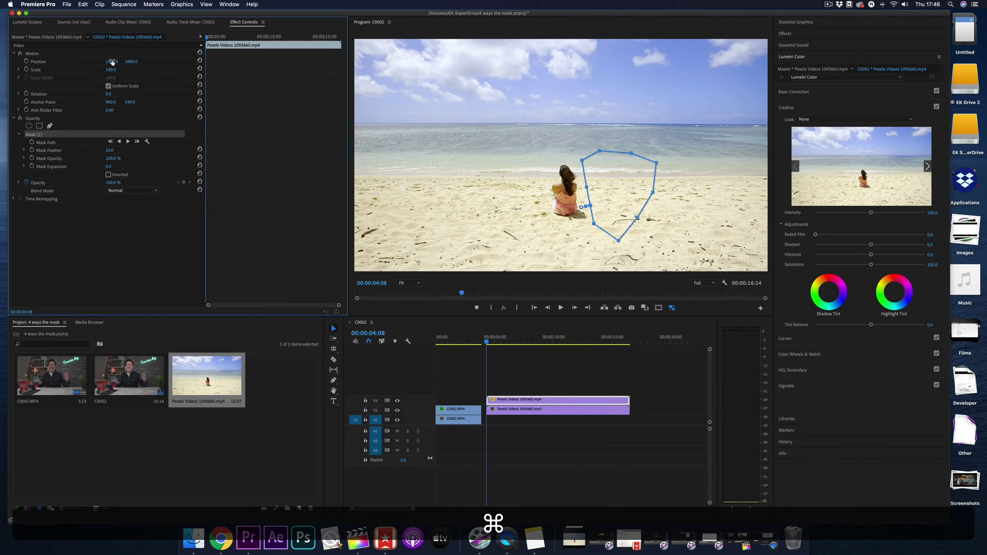
{"action": "key", "text": "super+z"}
{"action": "key", "text": "super+z"}
{"action": "key", "text": "super+z"}
{"action": "key", "text": "super+z"}
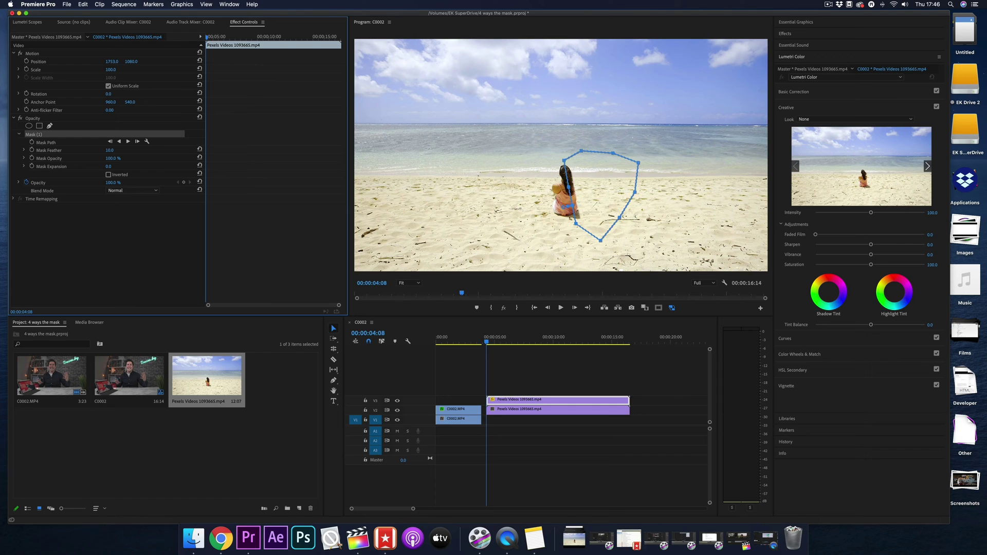
{"action": "key", "text": "super+z"}
{"action": "key", "text": "super+z"}
{"action": "key", "text": "super+z"}
{"action": "key", "text": "super+z"}
{"action": "key", "text": "super+z"}
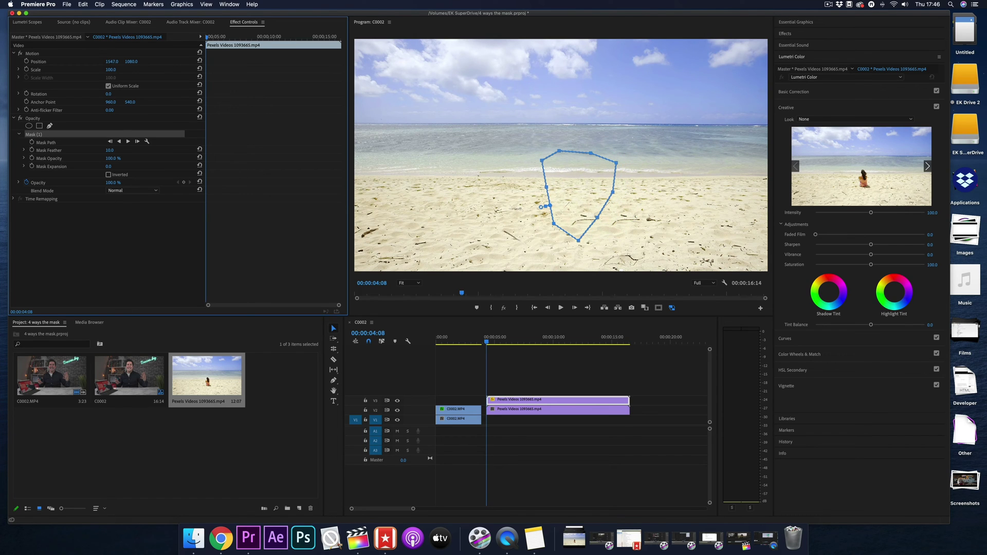
{"action": "key", "text": "super+z"}
{"action": "key", "text": "super+z"}
{"action": "key", "text": "super+z"}
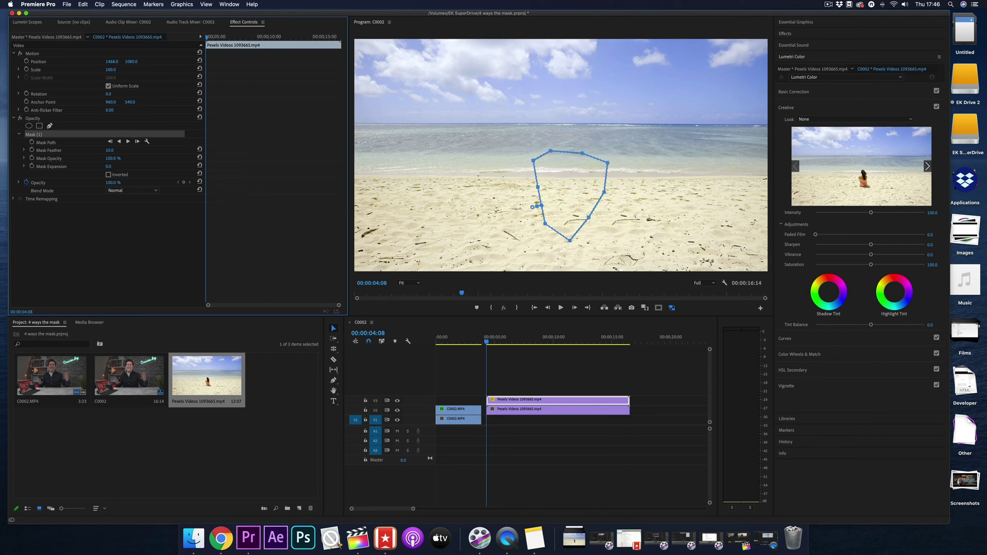
{"action": "key", "text": "super+z"}
{"action": "key", "text": "super+z"}
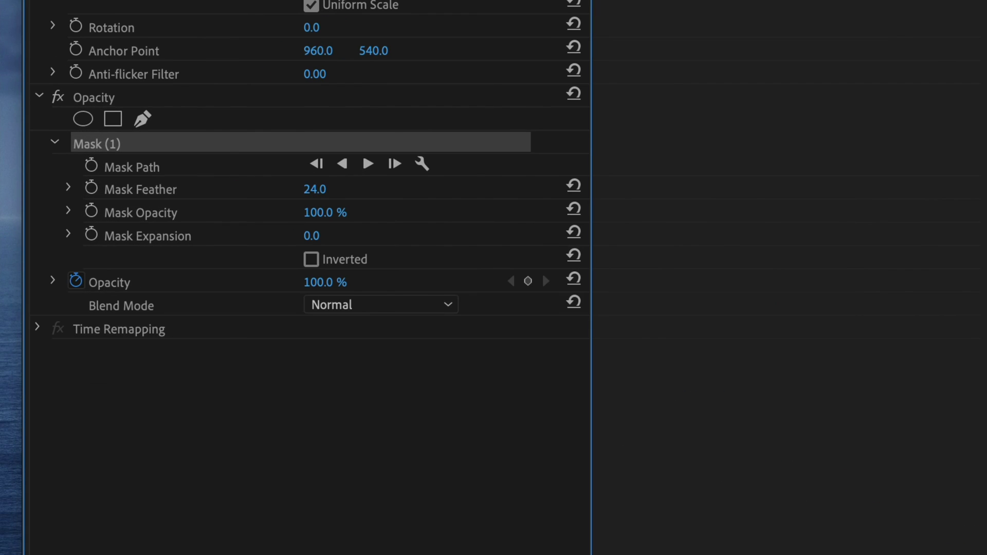
{"action": "left_click_drag", "start_coordinate": [315, 188], "coordinate": [447, 188]}
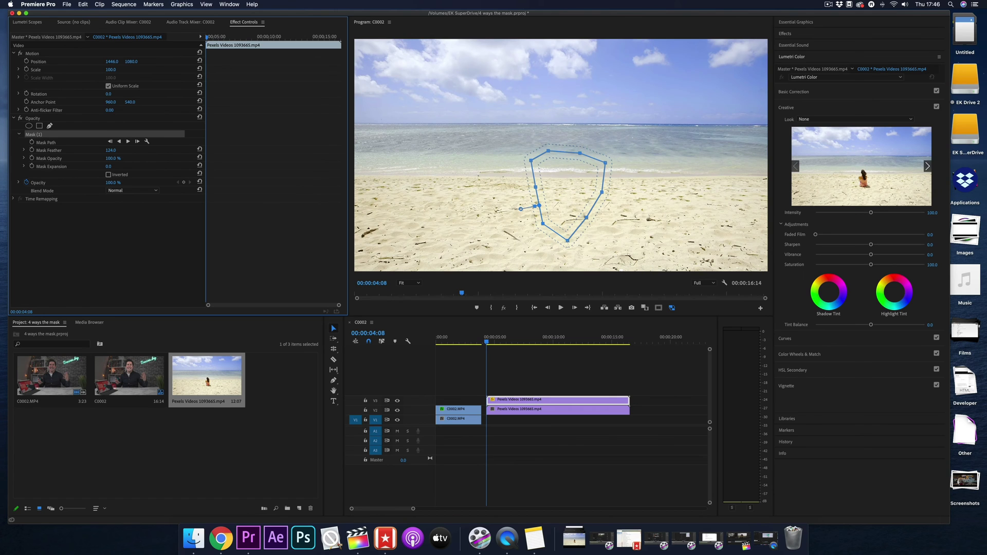
{"action": "left_click", "coordinate": [560, 391]}
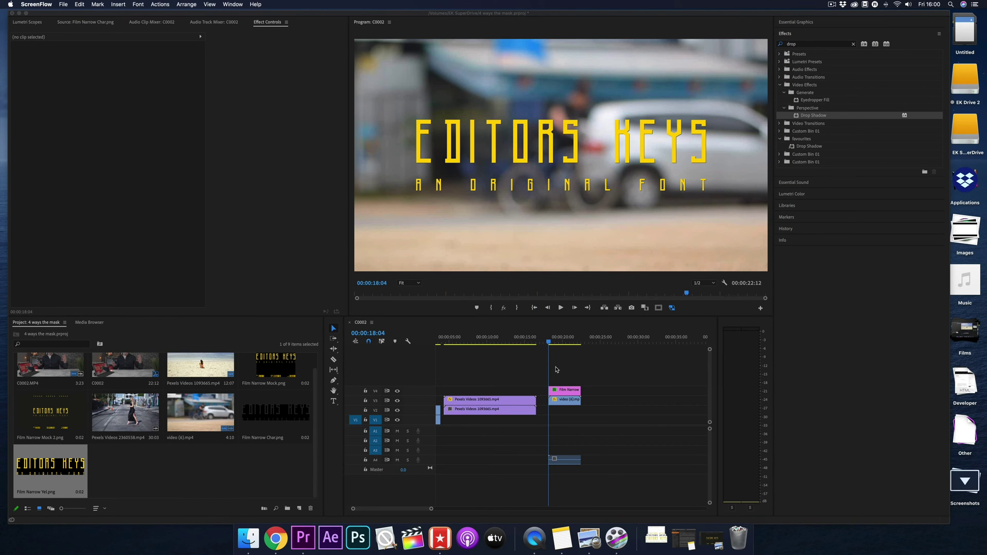
Draw a four-point Pen tool opacity mask around the whole EDITORS KEYS title on the Film Narrow Yel.png clip
{"action": "left_click", "coordinate": [556, 368]}
{"action": "left_click", "coordinate": [563, 389]}
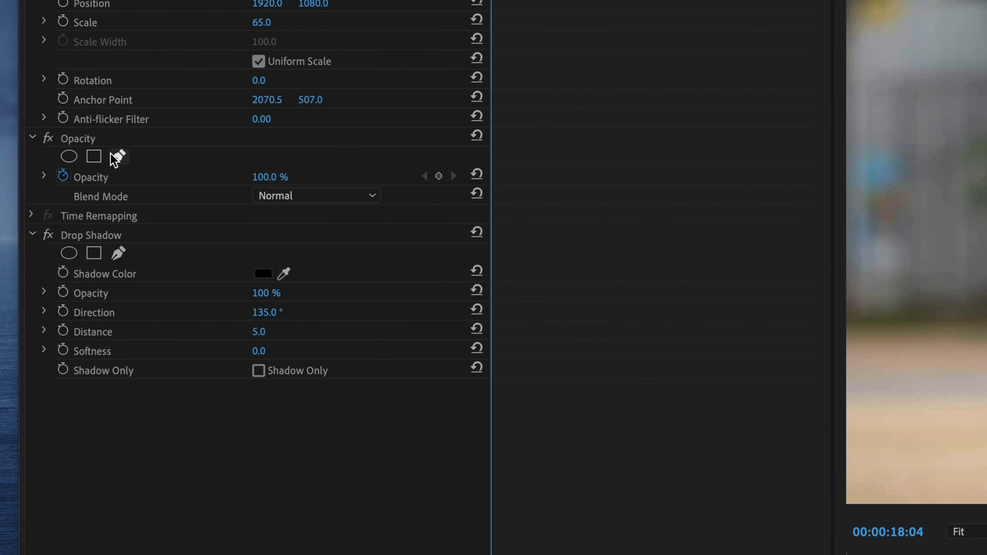
{"action": "left_click", "coordinate": [50, 126]}
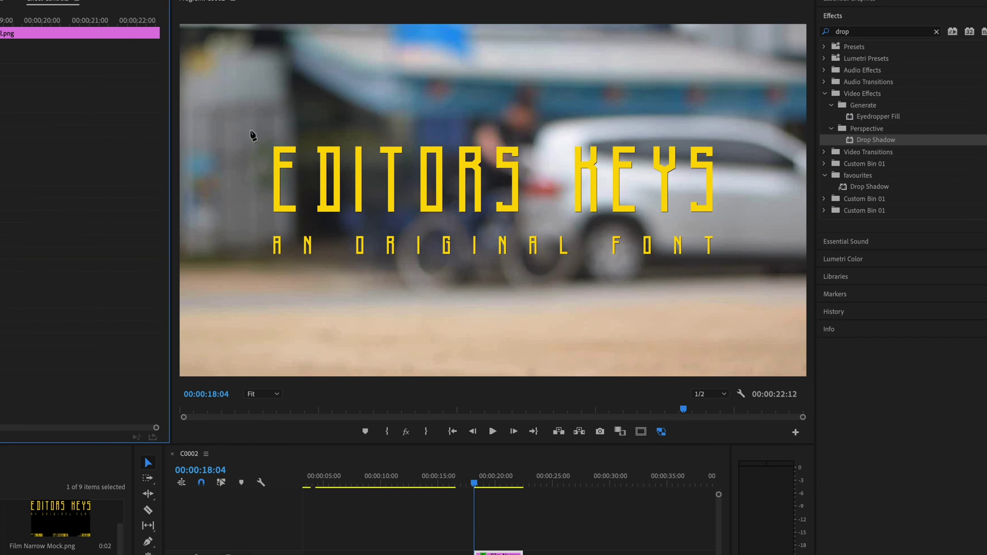
{"action": "left_click", "coordinate": [953, 110]}
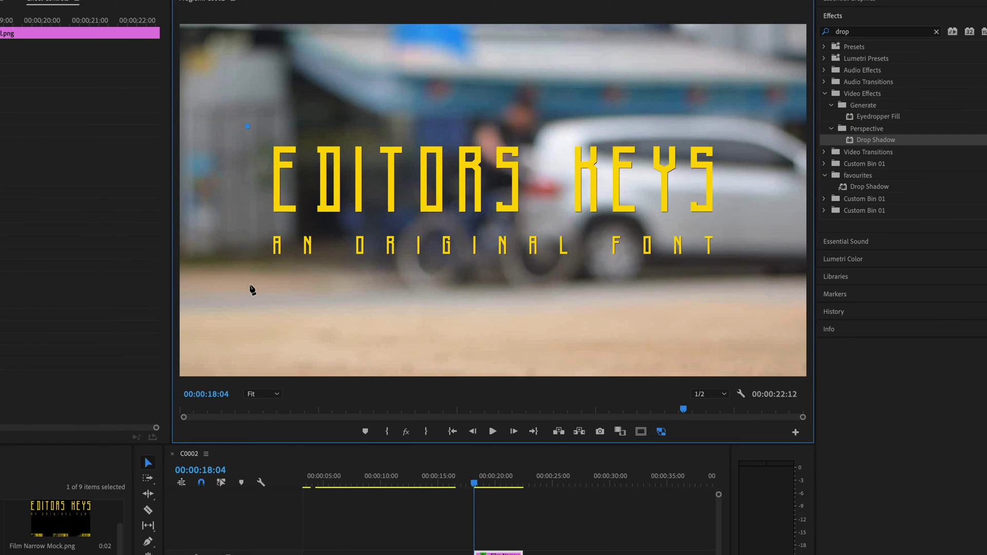
{"action": "left_click", "coordinate": [250, 286]}
{"action": "left_click", "coordinate": [738, 286]}
{"action": "left_click", "coordinate": [732, 119]}
{"action": "left_click", "coordinate": [247, 126]}
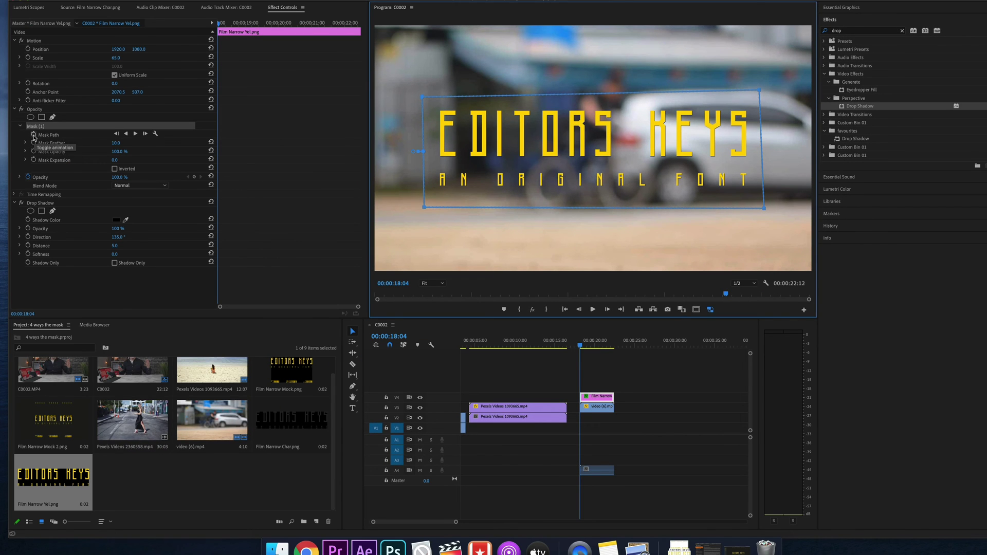
Enable keyframing for the title mask's path, feather, opacity and expansion at 00:00:18:04, with the feather set to 42
{"action": "left_click", "coordinate": [34, 135]}
{"action": "left_click", "coordinate": [34, 152]}
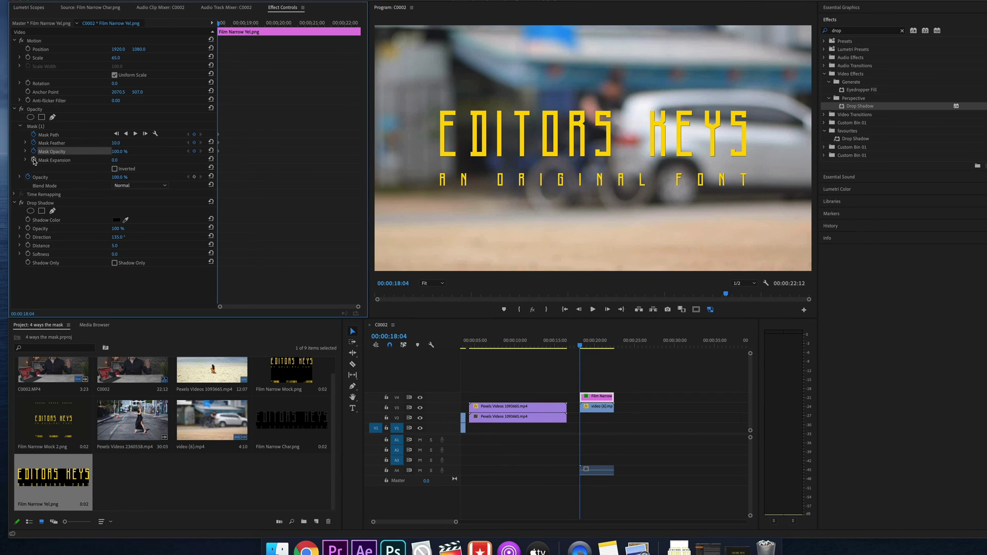
{"action": "left_click", "coordinate": [34, 161]}
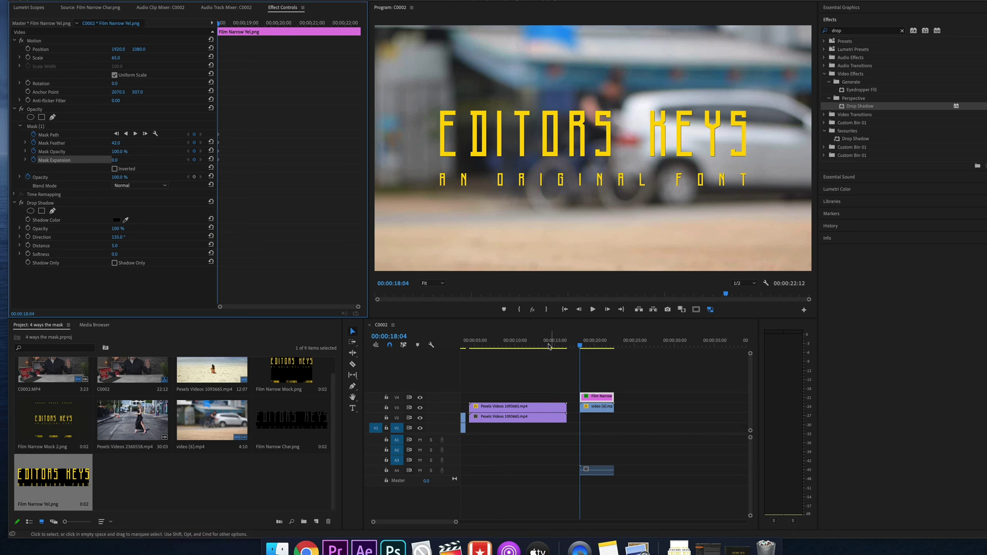
Starting at 00:00:19:18, keyframe the mask path by pulling its right-hand points inward along the front edge of the passing leg
{"action": "key", "text": "Right"}
{"action": "key", "text": "Right"}
{"action": "key", "text": "Right"}
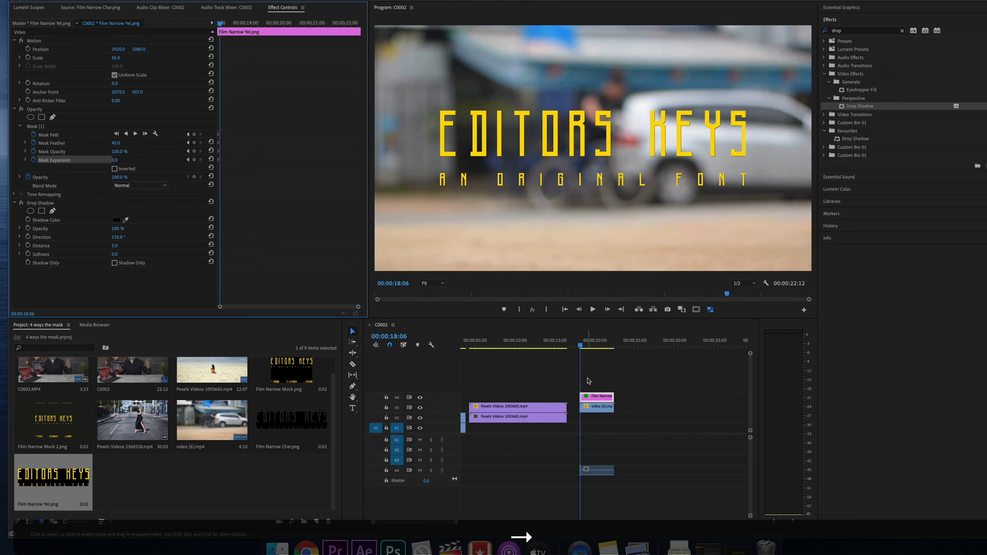
{"action": "key", "text": "Right"}
{"action": "key", "text": "Right"}
{"action": "key", "text": "Right"}
{"action": "key", "text": "Right"}
{"action": "key", "text": "Right"}
{"action": "key", "text": "Right"}
{"action": "key", "text": "Right"}
{"action": "key", "text": "Right"}
{"action": "key", "text": "Right"}
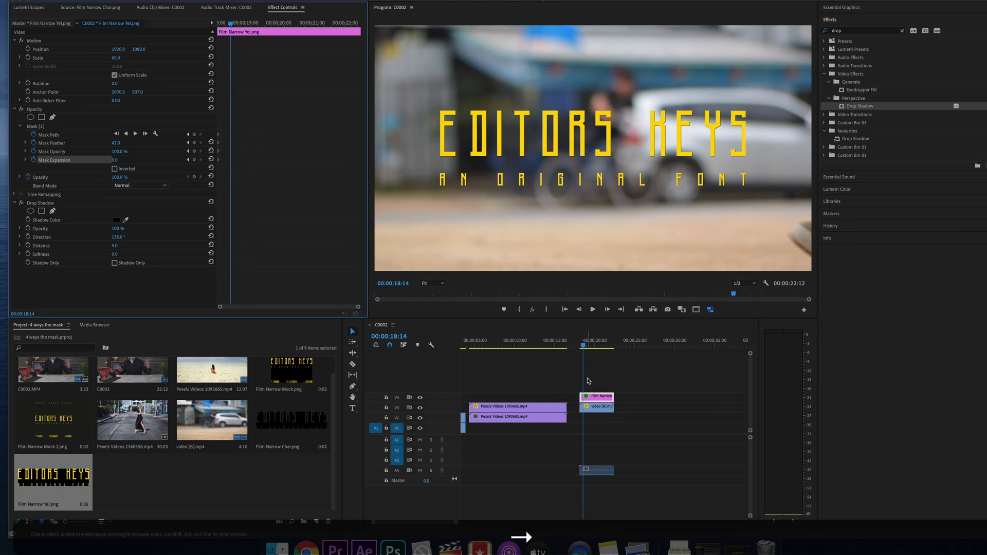
{"action": "key", "text": "Right"}
{"action": "key", "text": "Right"}
{"action": "key", "text": "Right"}
{"action": "key", "text": "Right"}
{"action": "key", "text": "Right"}
{"action": "key", "text": "Right"}
{"action": "key", "text": "Right"}
{"action": "key", "text": "Right"}
{"action": "key", "text": "Right"}
{"action": "key", "text": "Right"}
{"action": "key", "text": "Right"}
{"action": "key", "text": "Right"}
{"action": "key", "text": "Right"}
{"action": "key", "text": "Right"}
{"action": "key", "text": "Right"}
{"action": "key", "text": "Right"}
{"action": "key", "text": "Right"}
{"action": "key", "text": "Right"}
{"action": "key", "text": "Right"}
{"action": "key", "text": "Right"}
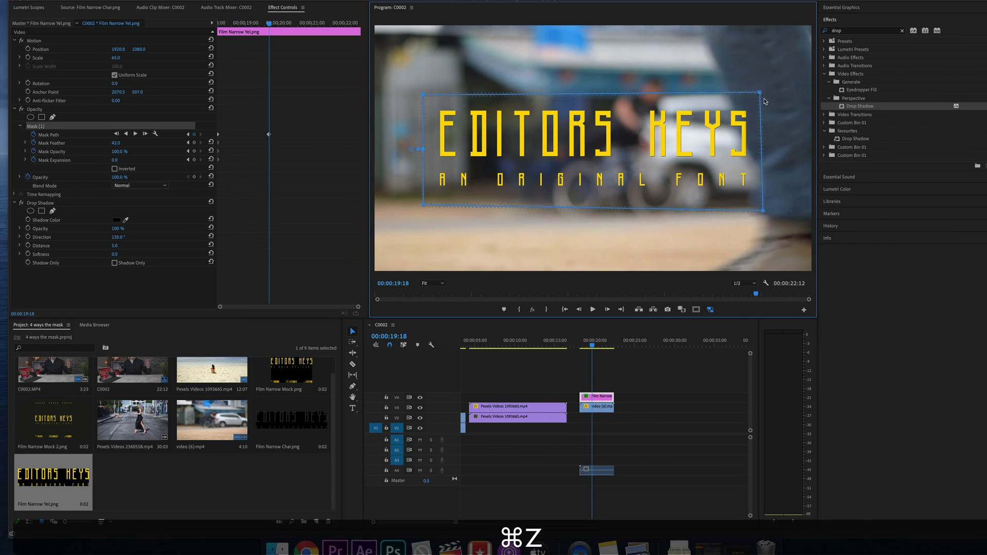
{"action": "left_click_drag", "start_coordinate": [759, 91], "coordinate": [730, 109]}
{"action": "key", "text": "Right"}
{"action": "left_click_drag", "start_coordinate": [763, 208], "coordinate": [729, 197]}
{"action": "key", "text": "Right"}
{"action": "left_click_drag", "start_coordinate": [730, 108], "coordinate": [668, 112]}
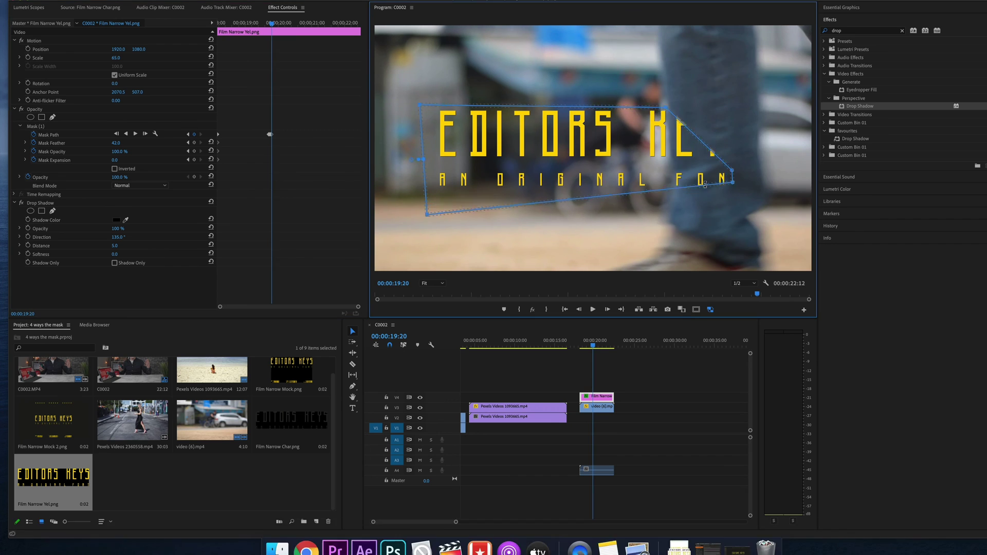
{"action": "left_click_drag", "start_coordinate": [712, 183], "coordinate": [668, 183]}
{"action": "left_click_drag", "start_coordinate": [729, 197], "coordinate": [598, 176]}
Adjust the mask path frame by frame up to 00:00:20:10, keeping its right edge on the leg as it crosses the title
{"action": "key", "text": "Right"}
{"action": "key", "text": "Right"}
{"action": "key", "text": "Right"}
{"action": "left_click_drag", "start_coordinate": [623, 126], "coordinate": [606, 117]}
{"action": "left_click_drag", "start_coordinate": [622, 105], "coordinate": [607, 106]}
{"action": "key", "text": "Right"}
{"action": "left_click_drag", "start_coordinate": [596, 172], "coordinate": [574, 193]}
{"action": "left_click_drag", "start_coordinate": [589, 157], "coordinate": [582, 150]}
{"action": "key", "text": "Right"}
{"action": "left_click_drag", "start_coordinate": [593, 113], "coordinate": [571, 97]}
{"action": "key", "text": "Right"}
{"action": "left_click_drag", "start_coordinate": [540, 144], "coordinate": [515, 148]}
{"action": "key", "text": "Right"}
{"action": "key", "text": "Right"}
{"action": "key", "text": "Right"}
{"action": "key", "text": "Right"}
{"action": "key", "text": "Right"}
{"action": "key", "text": "Right"}
{"action": "key", "text": "Left"}
{"action": "key", "text": "Right"}
{"action": "key", "text": "Right"}
{"action": "key", "text": "Right"}
{"action": "key", "text": "Right"}
{"action": "key", "text": "Right"}
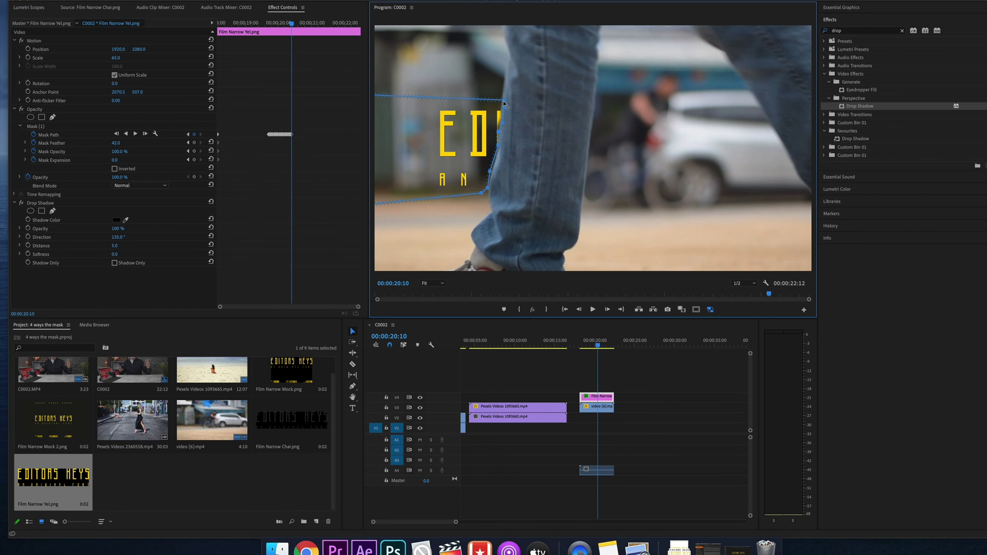
Continue fitting the mask's right edge to the leg frame by frame through 00:00:20:20
{"action": "key", "text": "Right"}
{"action": "key", "text": "Right"}
{"action": "key", "text": "Right"}
{"action": "key", "text": "Right"}
{"action": "key", "text": "Right"}
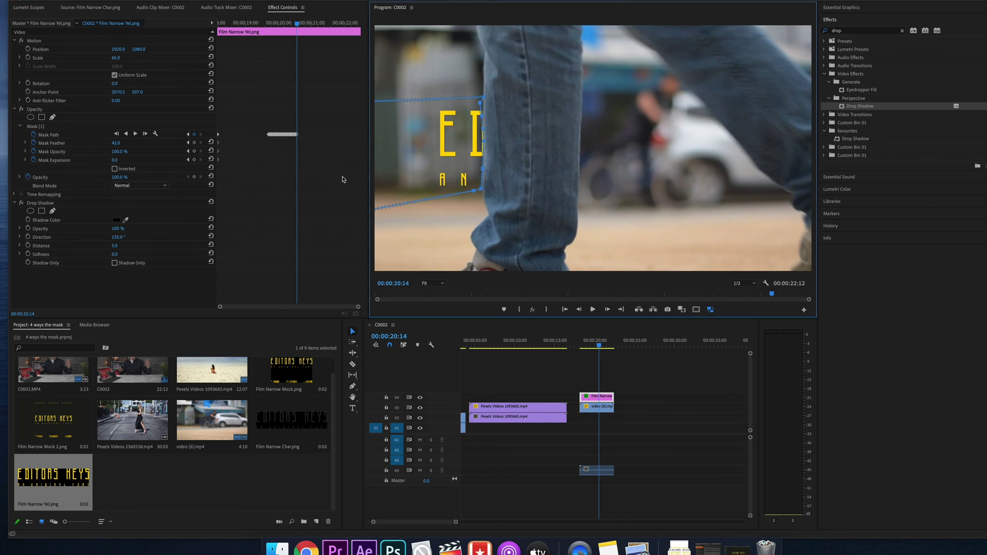
{"action": "key", "text": "Right"}
{"action": "left_click", "coordinate": [479, 146]}
{"action": "key", "text": "Right"}
{"action": "key", "text": "Right"}
{"action": "key", "text": "Right"}
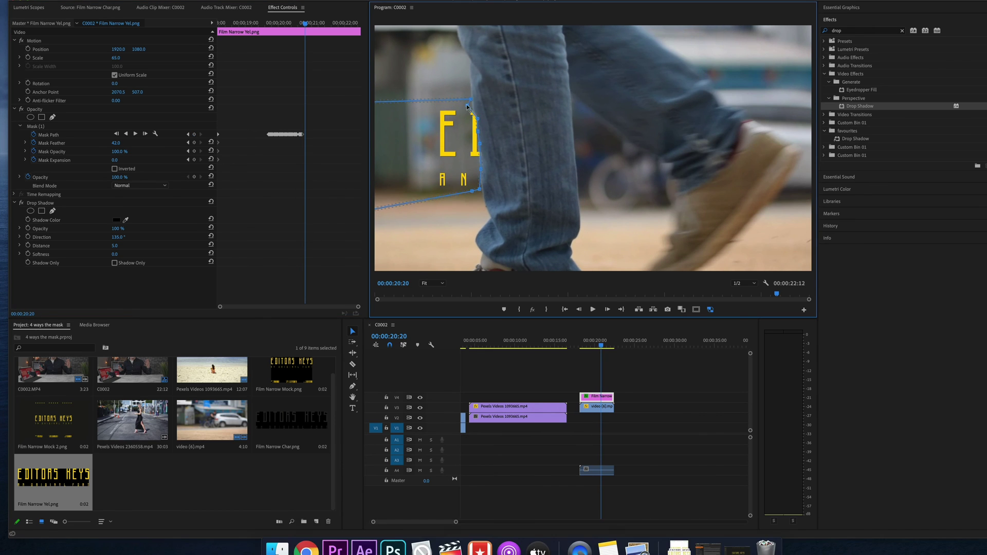
Shape the mask around the trailing leg near 00:00:21:03 and move it off the last remaining letters of the title
{"action": "key", "text": "Right"}
{"action": "key", "text": "Right"}
{"action": "key", "text": "Right"}
{"action": "key", "text": "Right"}
{"action": "key", "text": "Right"}
{"action": "key", "text": "Right"}
{"action": "left_click_drag", "start_coordinate": [460, 100], "coordinate": [456, 102]}
{"action": "key", "text": "Right"}
{"action": "left_click_drag", "start_coordinate": [475, 157], "coordinate": [460, 164]}
{"action": "key", "text": "Right"}
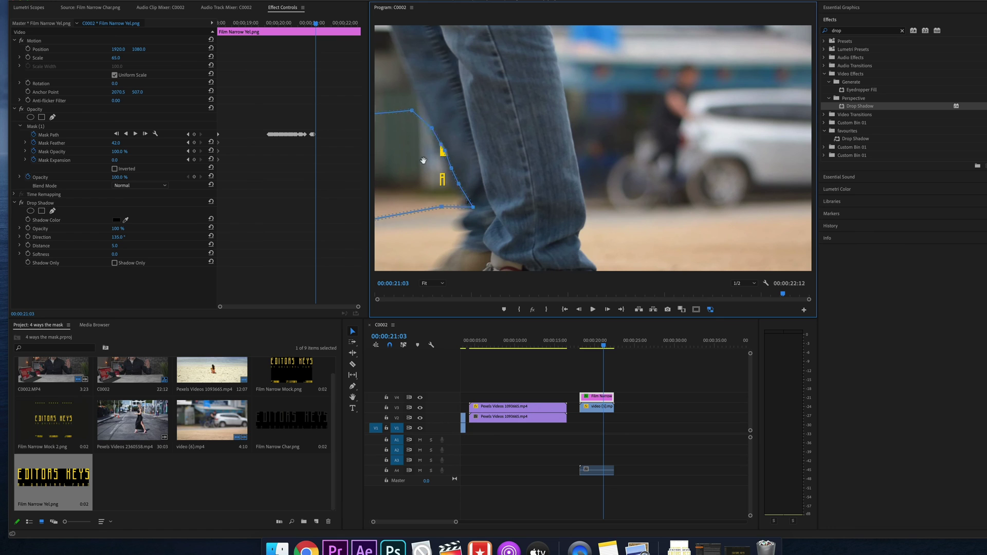
{"action": "left_click_drag", "start_coordinate": [429, 131], "coordinate": [412, 139]}
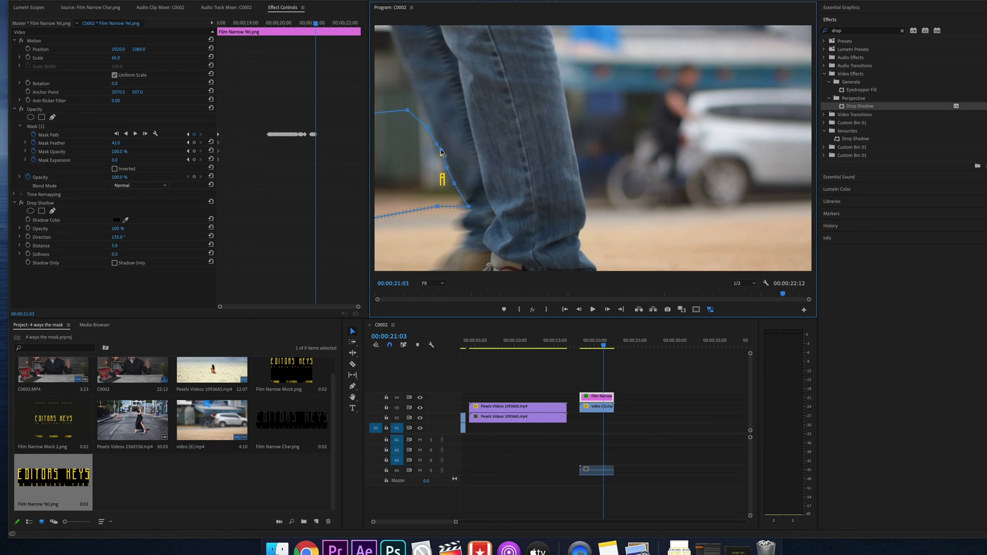
{"action": "left_click", "coordinate": [286, 203]}
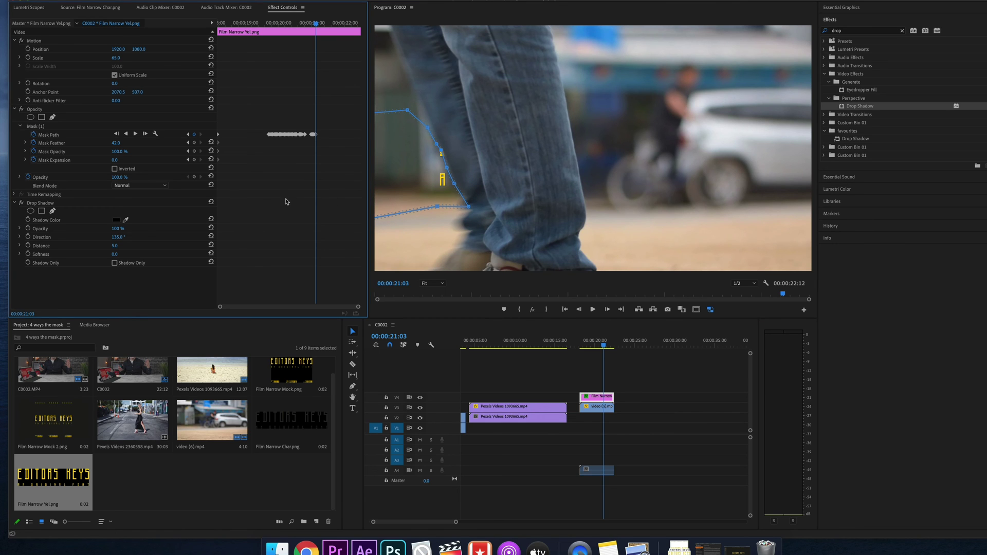
{"action": "left_click", "coordinate": [460, 161]}
{"action": "key", "text": "Right"}
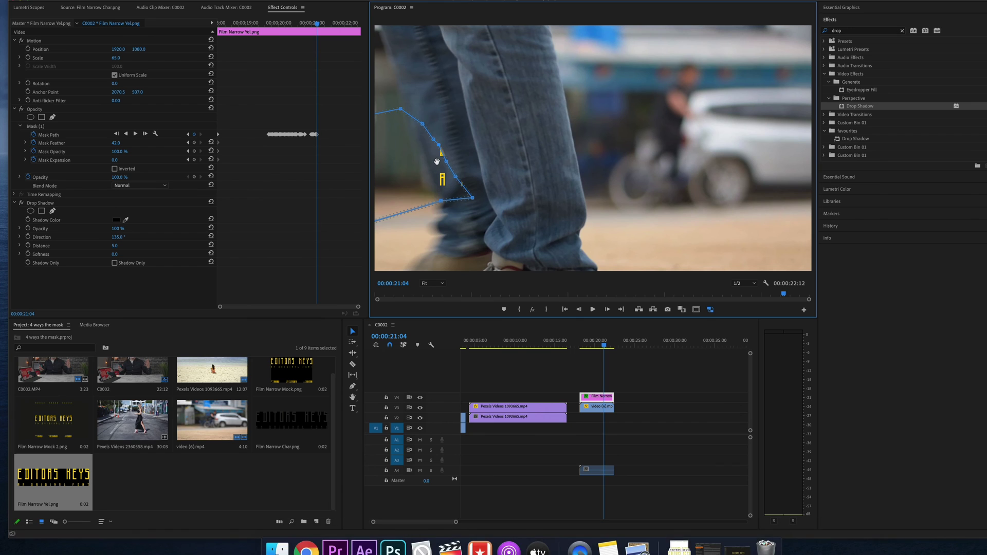
{"action": "key", "text": "super+z"}
{"action": "left_click_drag", "start_coordinate": [430, 169], "coordinate": [358, 191]}
Play the sequence from 00:00:18:04 to review the title being wiped away by the passing legs
{"action": "left_click", "coordinate": [581, 348]}
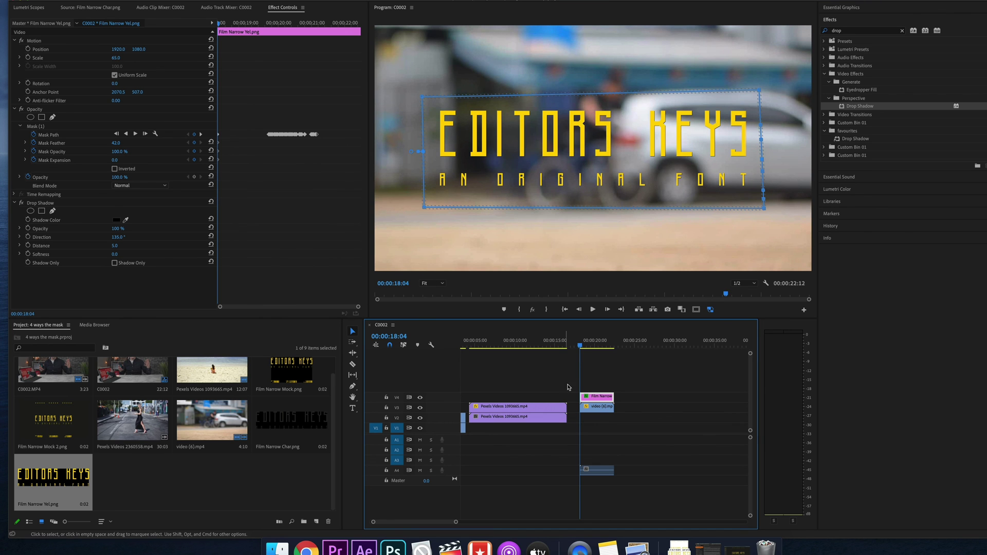
{"action": "left_click", "coordinate": [533, 368]}
{"action": "key", "text": "space"}
{"action": "scroll", "coordinate": [634, 369], "scroll_direction": "left", "scroll_amount": 2}
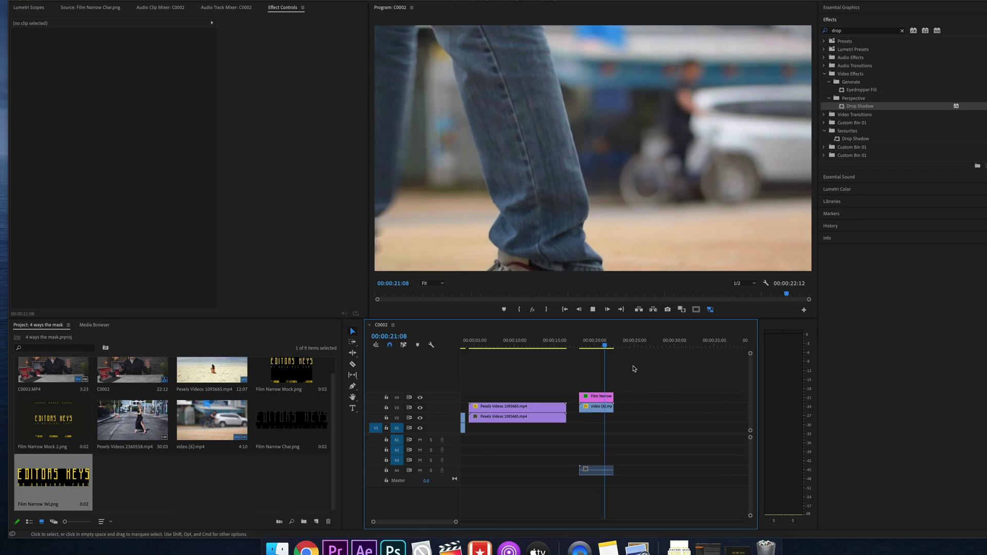
At 00:00:19:08, pull the title mask's right-hand points outward clear of the lettering, and replay from 00:00:18:04
{"action": "left_click", "coordinate": [585, 348]}
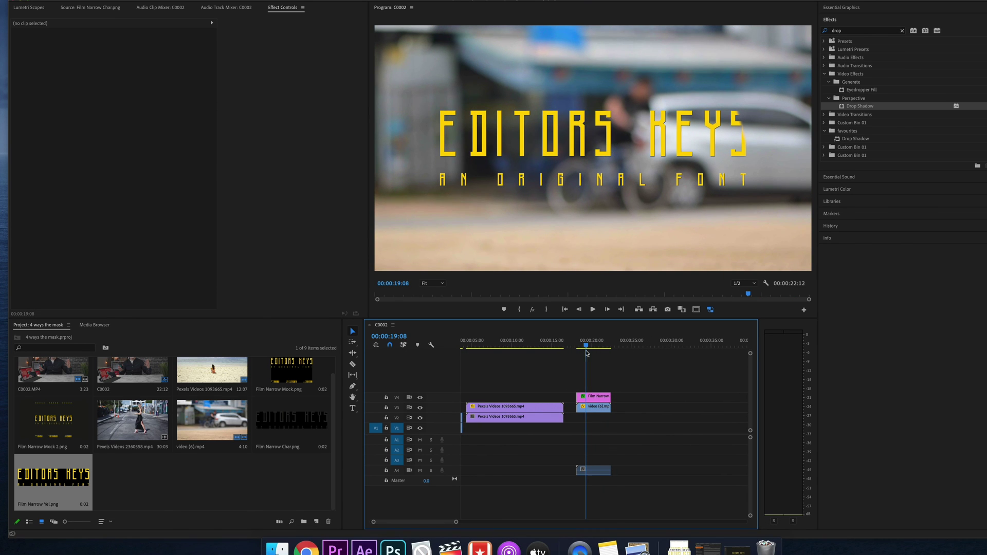
{"action": "left_click", "coordinate": [604, 394]}
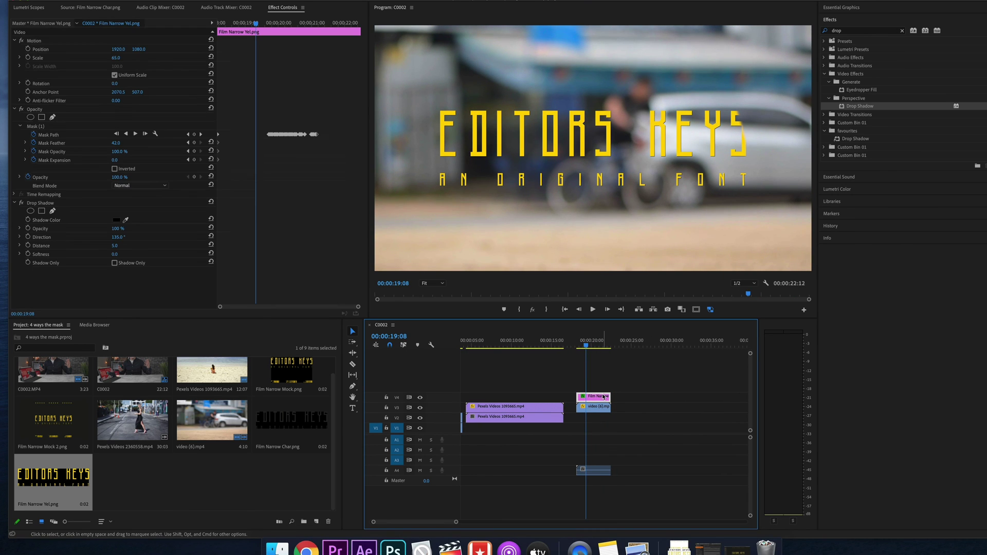
{"action": "left_click", "coordinate": [35, 127]}
{"action": "left_click_drag", "start_coordinate": [739, 108], "coordinate": [771, 104]}
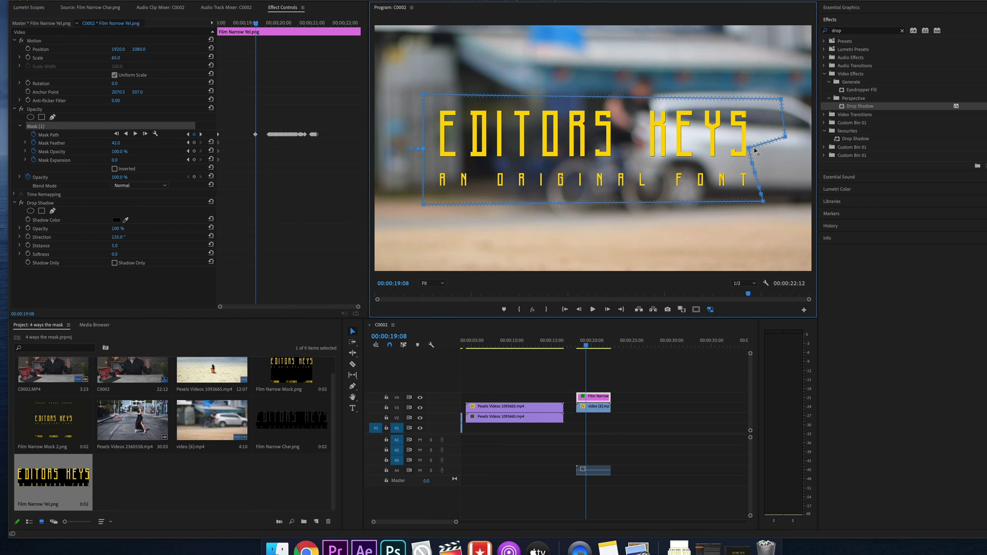
{"action": "left_click_drag", "start_coordinate": [754, 149], "coordinate": [782, 153]}
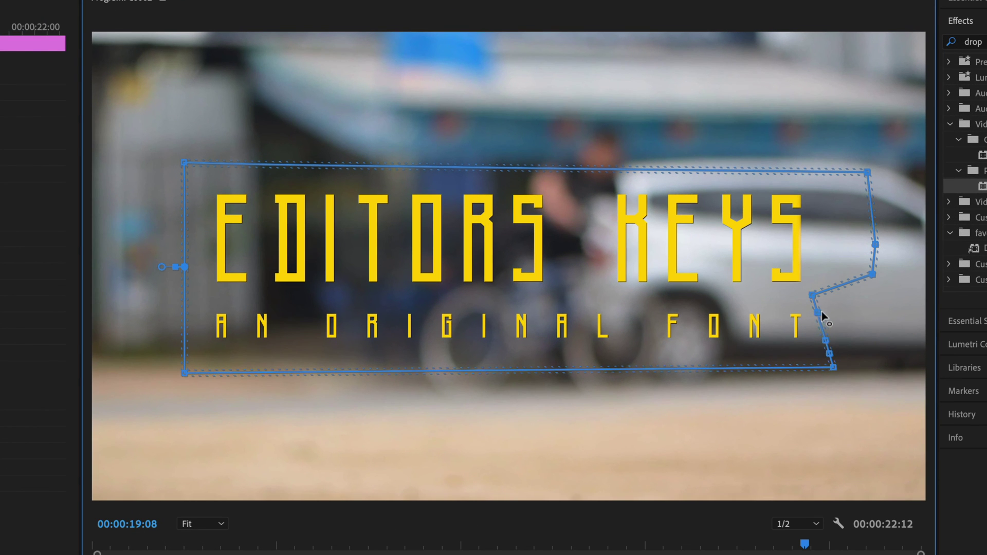
{"action": "left_click_drag", "start_coordinate": [822, 312], "coordinate": [872, 328]}
{"action": "key", "text": "Up"}
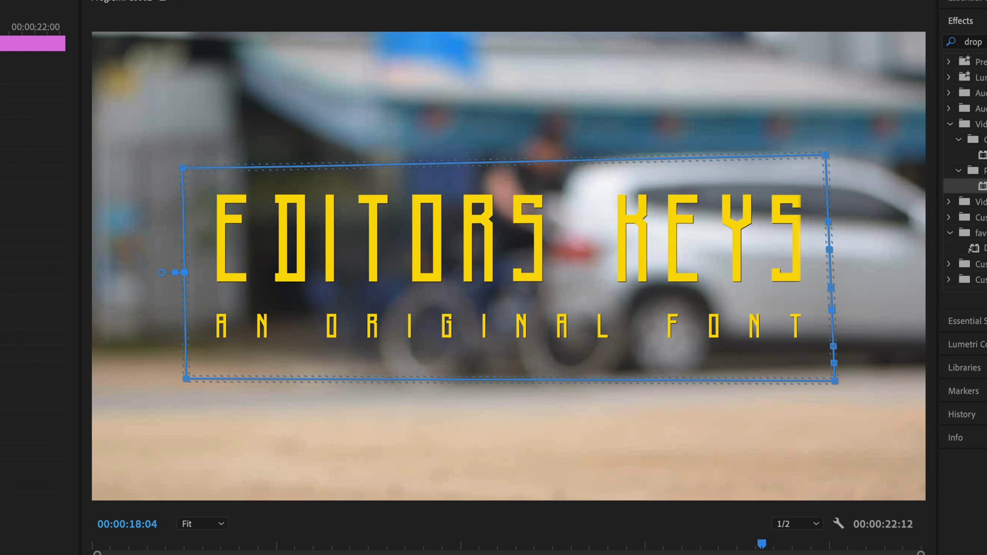
{"action": "key", "text": "space"}
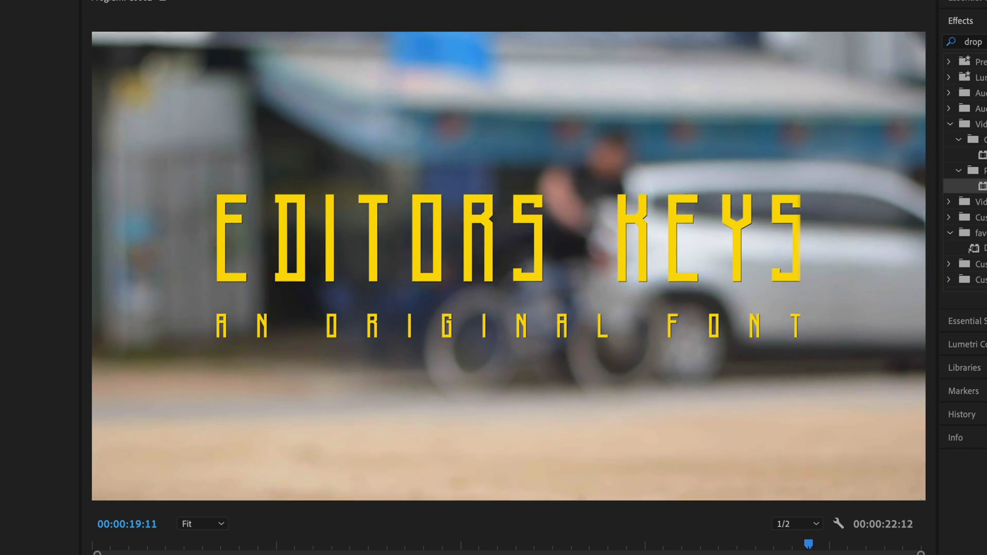